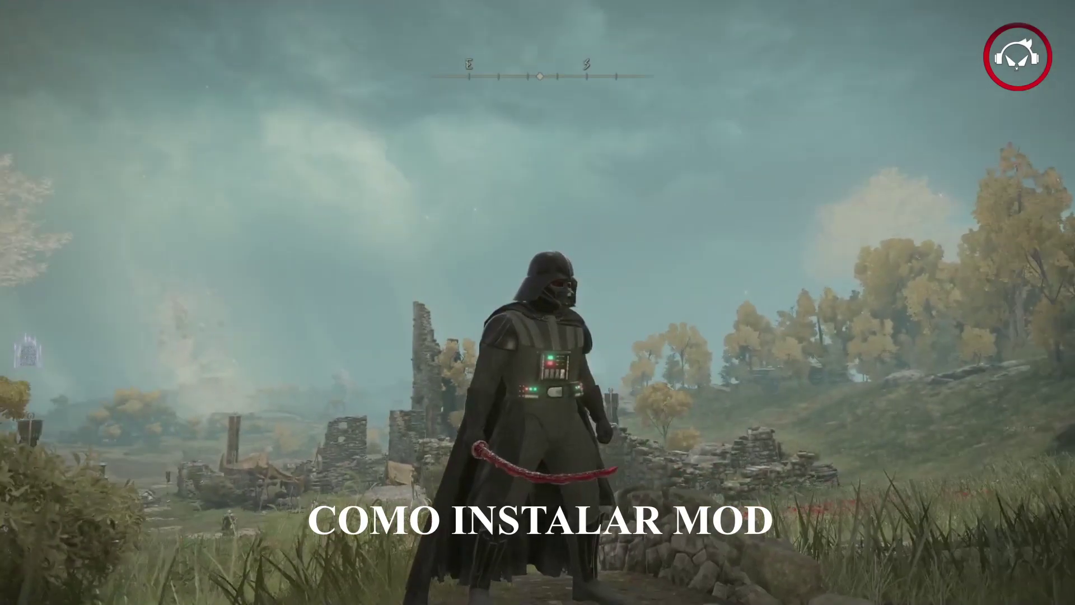
Step: Review the equipped Confessor armour pieces in the equipment menu with the detailed item view
{"action": "key", "text": "Return"}
{"action": "key", "text": "Down"}
{"action": "key", "text": "Down"}
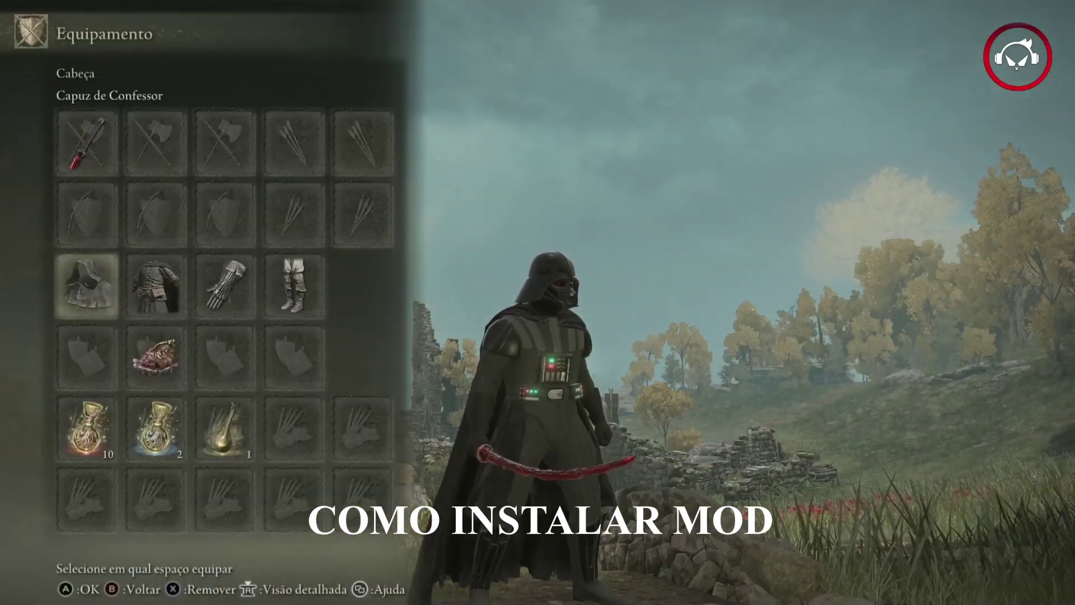
{"action": "key", "text": "x"}
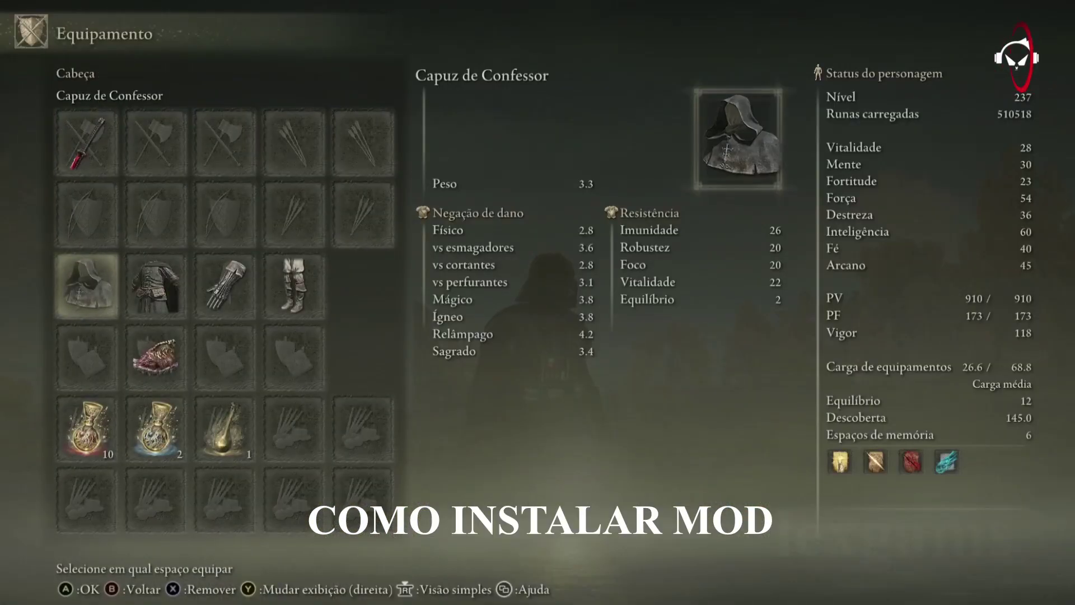
{"action": "key", "text": "Right"}
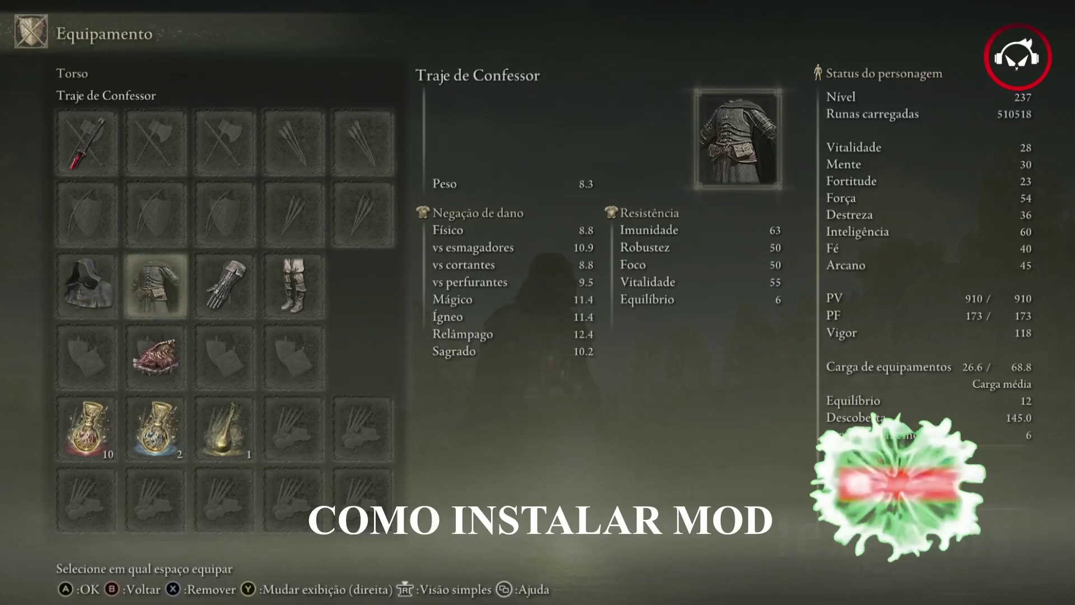
{"action": "key", "text": "Right"}
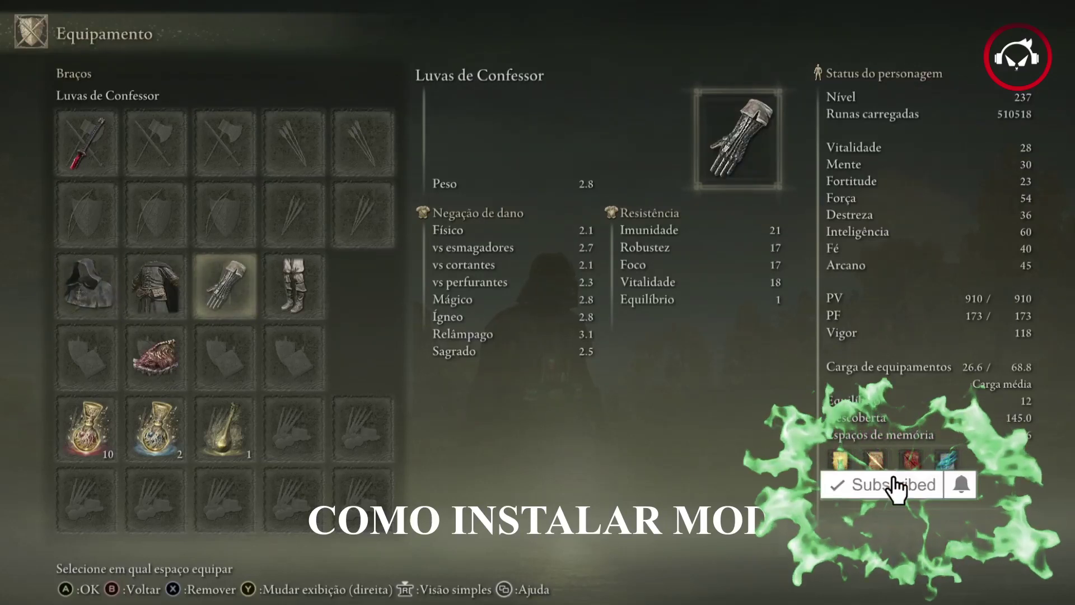
{"action": "key", "text": "Right"}
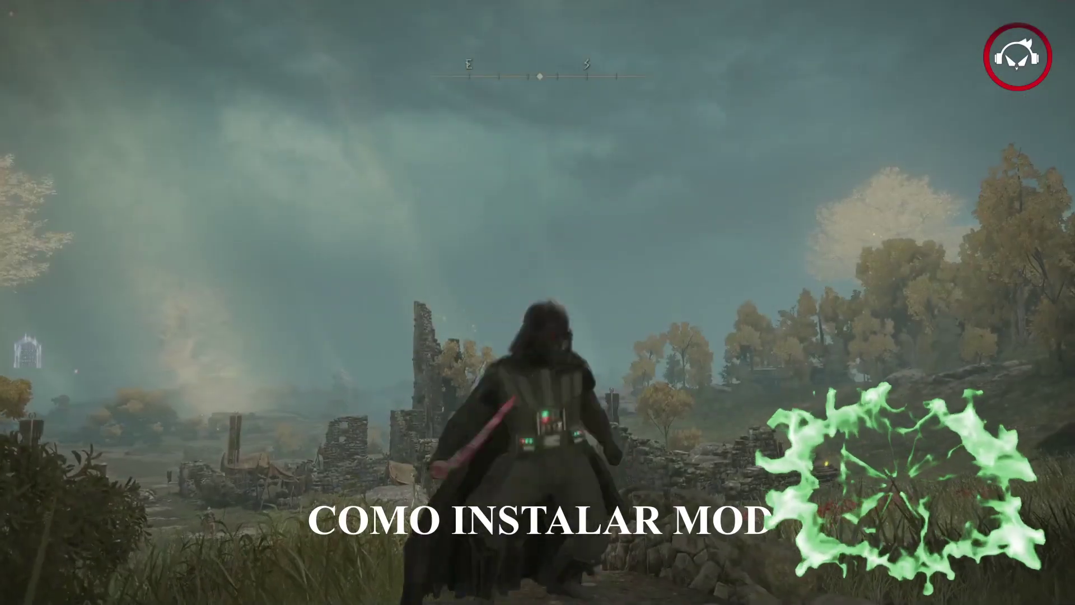
{"action": "key", "text": "w"}
{"action": "key", "text": "w"}
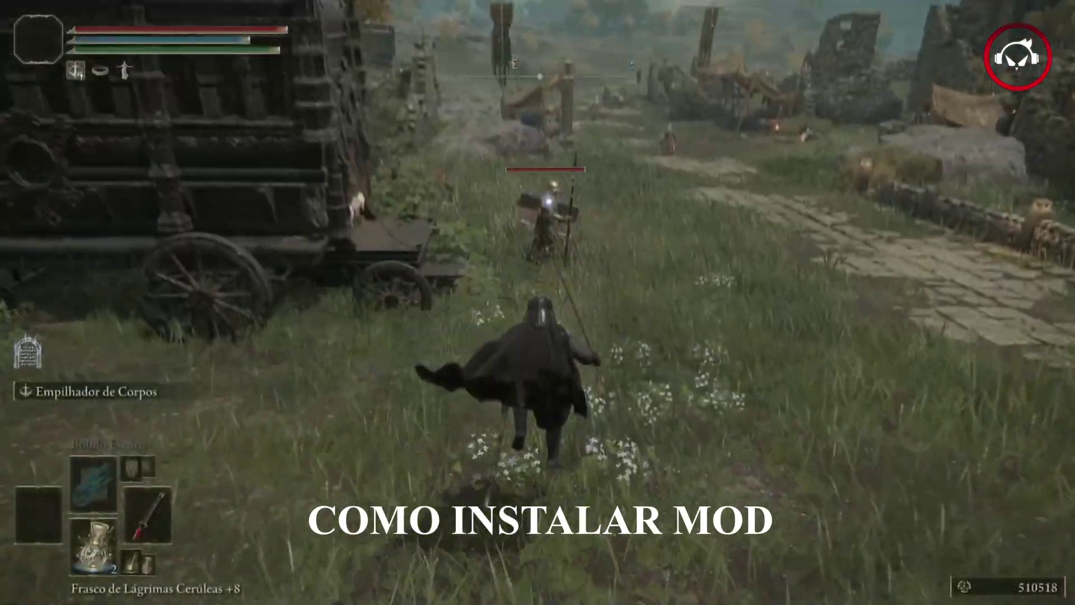
{"action": "key", "text": "w"}
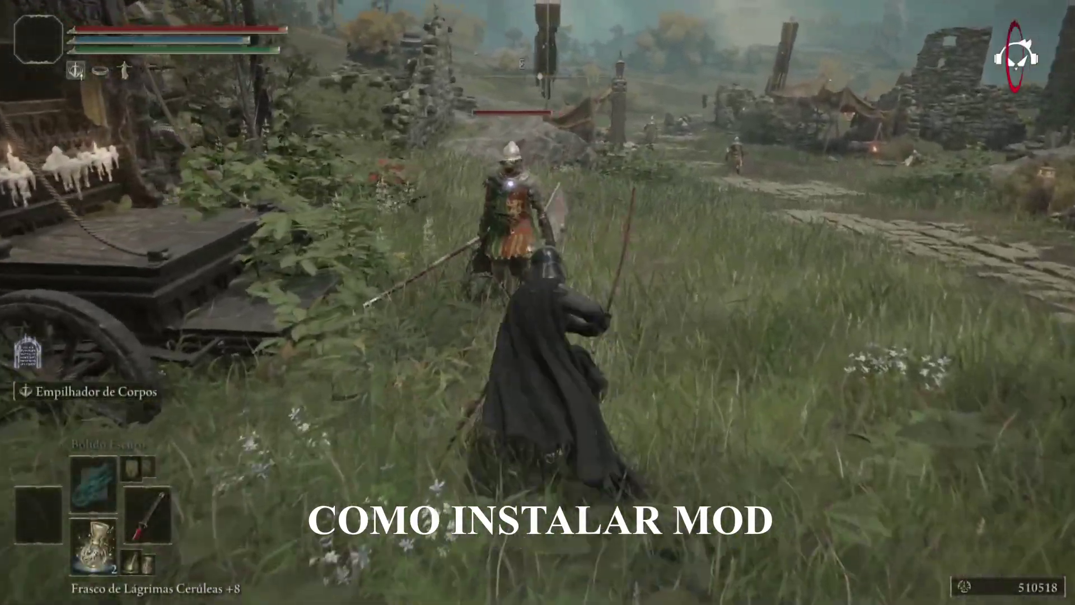
{"action": "key", "text": "w"}
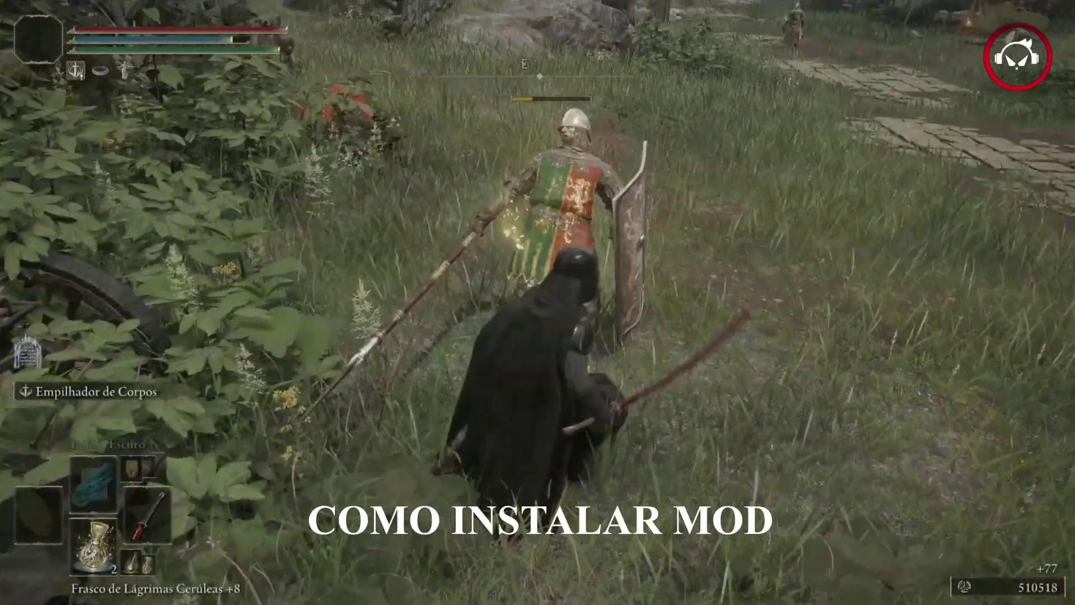
{"action": "key", "text": "w"}
{"action": "key", "text": "e"}
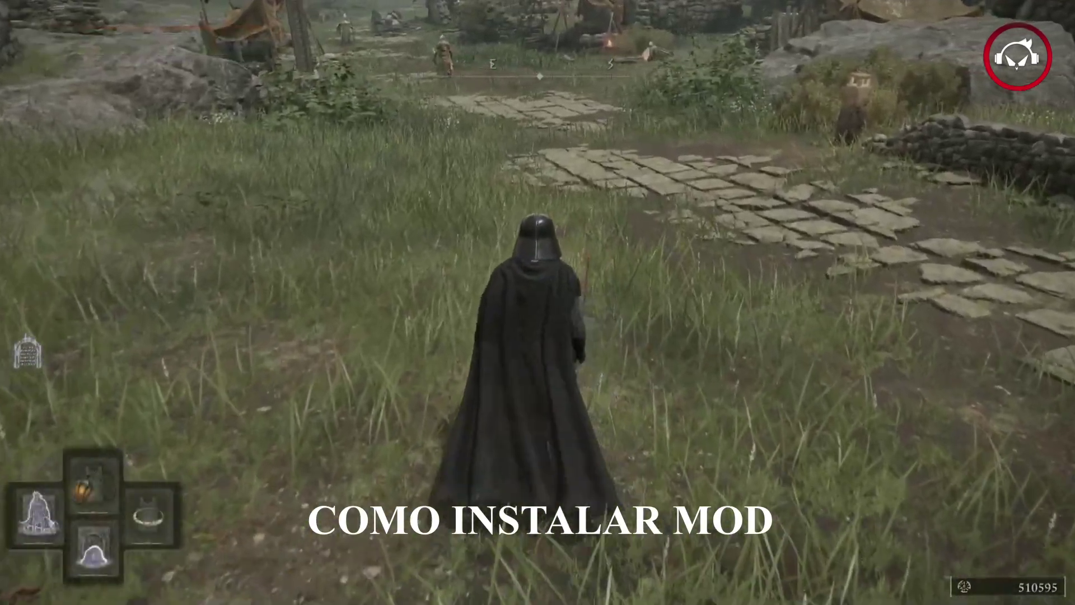
{"action": "key", "text": "e+Down"}
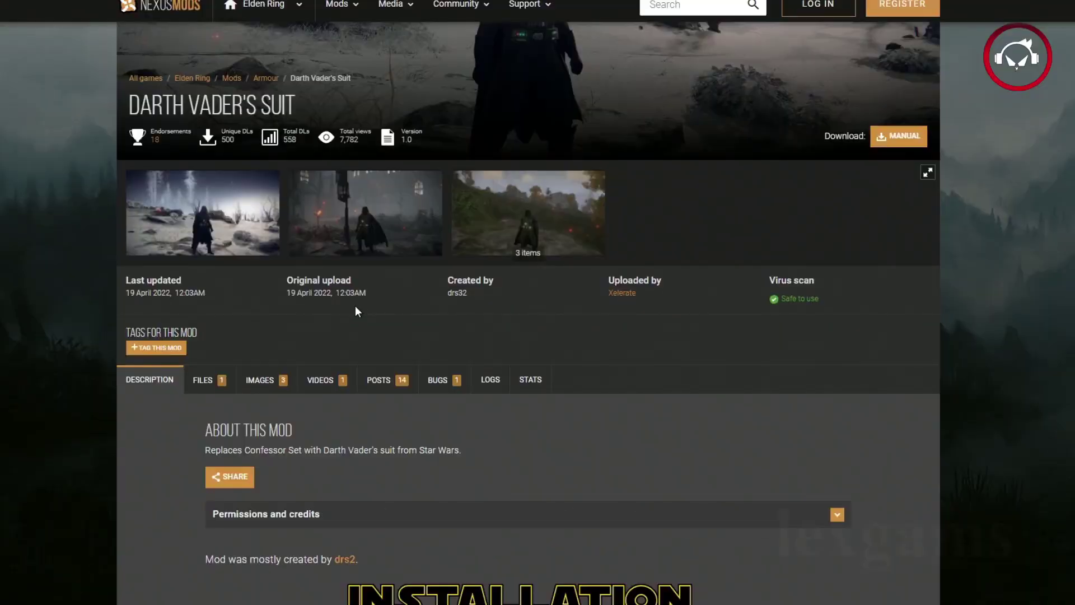
Step: Download the Darth Vader's Suit mod from Nexus Mods manually with the free slow download
{"action": "scroll", "coordinate": [653, 245], "scroll_direction": "up", "scroll_amount": 2}
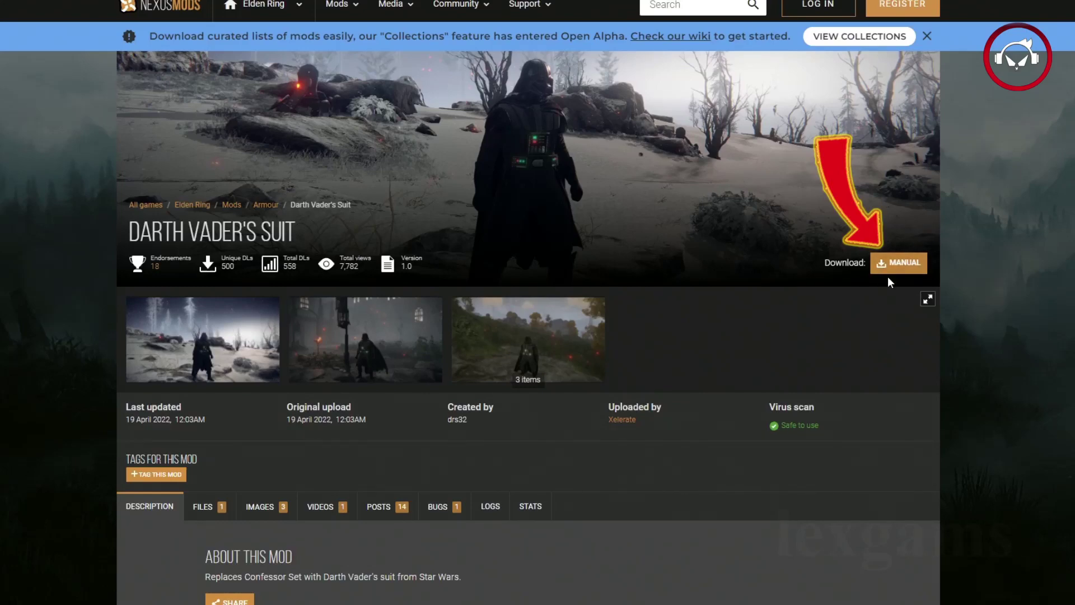
{"action": "left_click", "coordinate": [902, 263]}
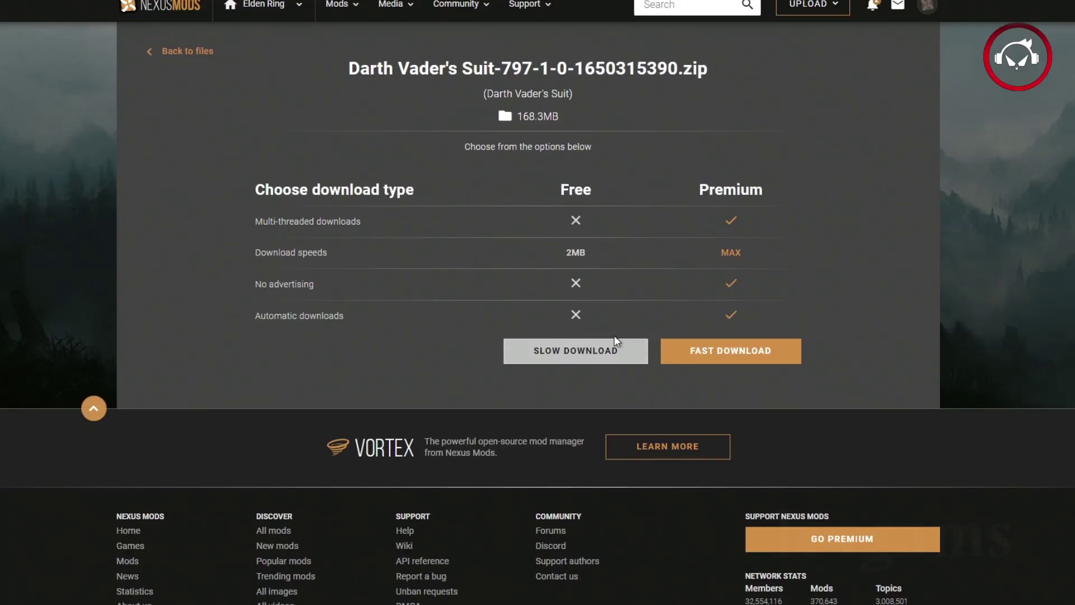
{"action": "left_click", "coordinate": [588, 363]}
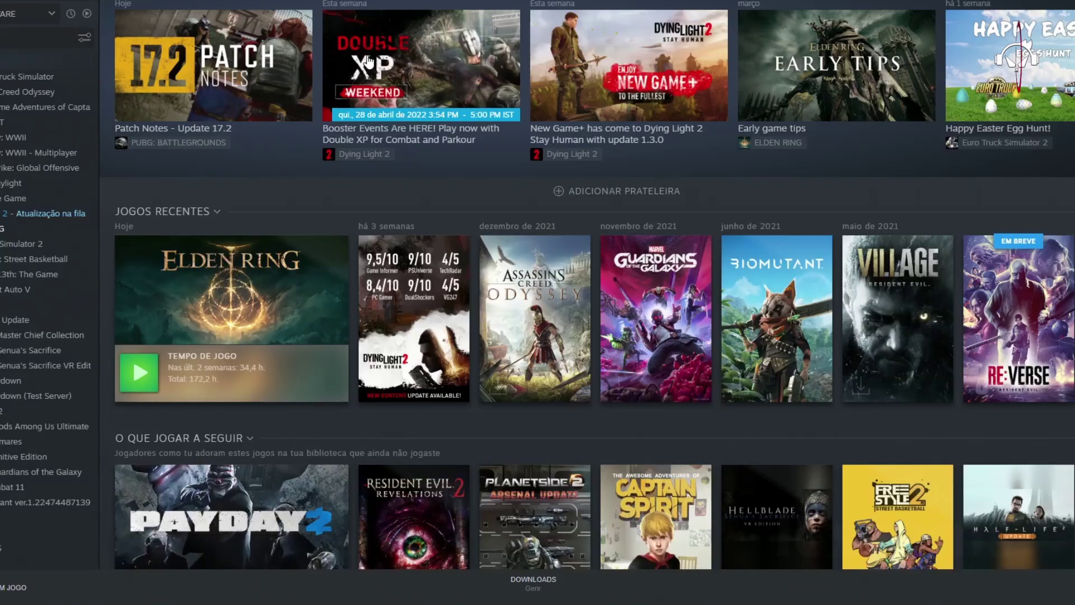
{"action": "right_click", "coordinate": [252, 303]}
{"action": "mouse_move", "coordinate": [297, 350]}
{"action": "mouse_move", "coordinate": [298, 370]}
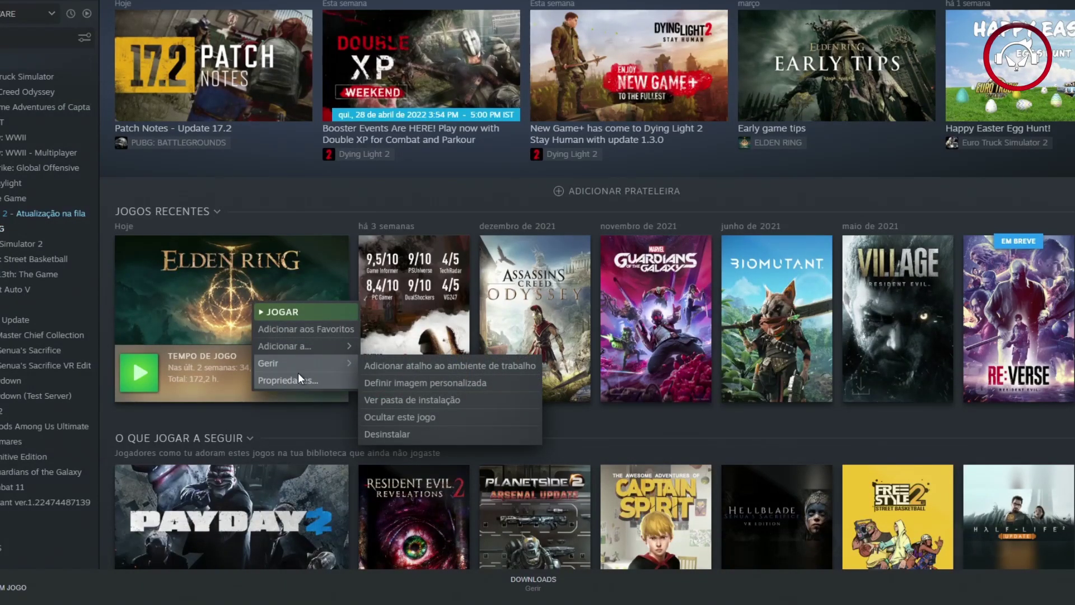
{"action": "left_click", "coordinate": [299, 378]}
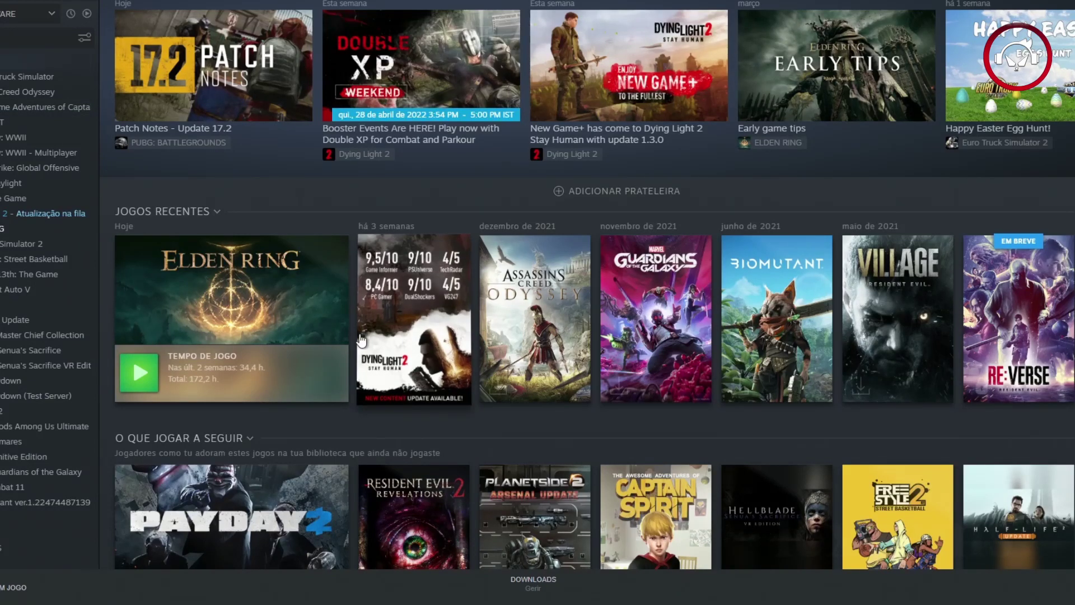
Step: Open ELDEN RING's local installation folder through the game's properties, and close the properties window
{"action": "right_click", "coordinate": [264, 268]}
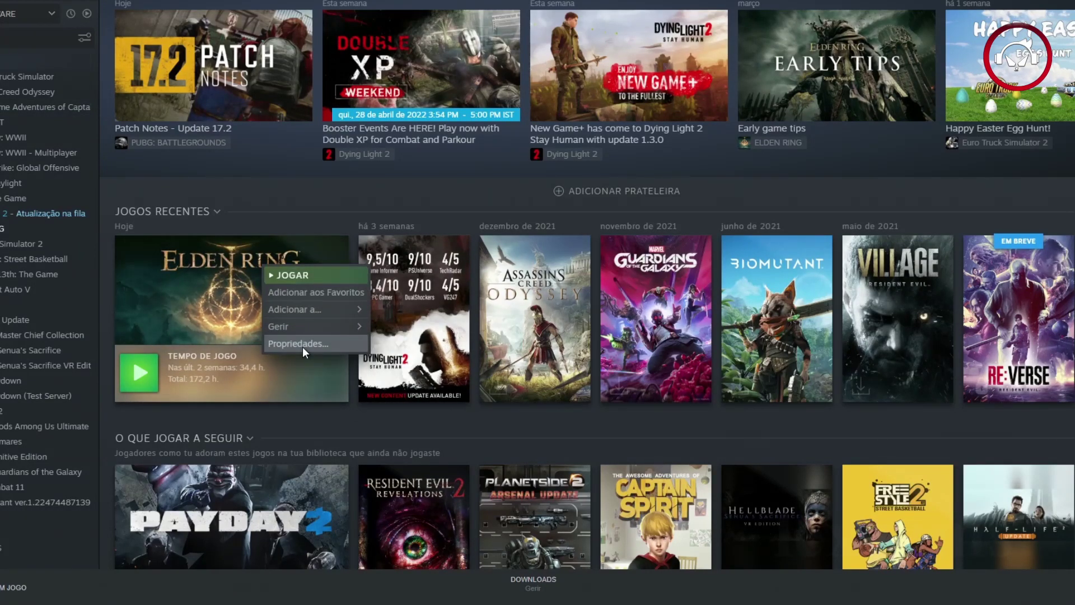
{"action": "left_click", "coordinate": [303, 348]}
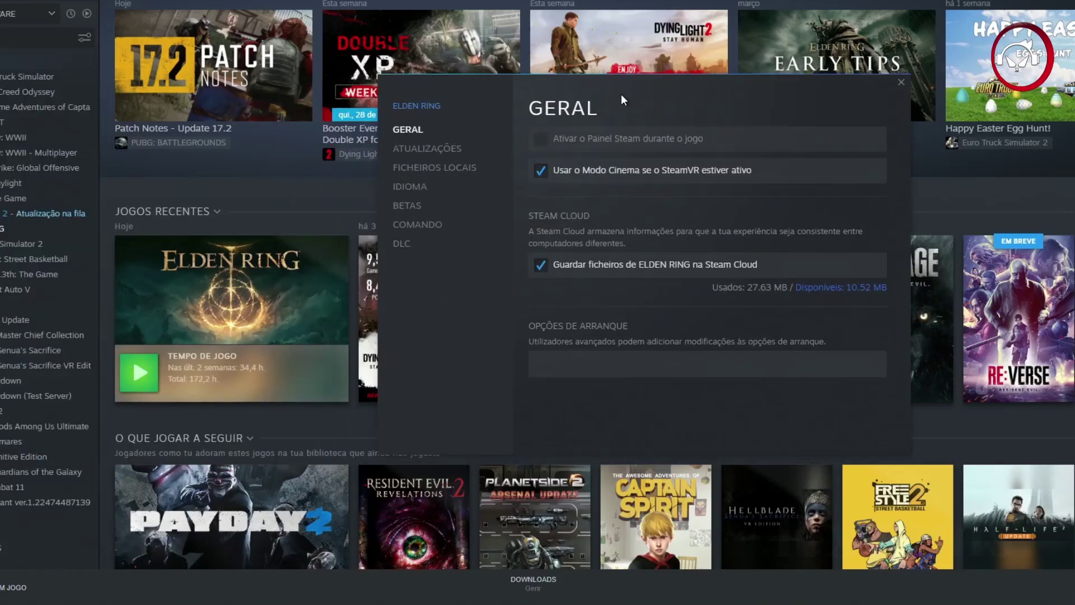
{"action": "left_click_drag", "start_coordinate": [621, 94], "coordinate": [513, 45]}
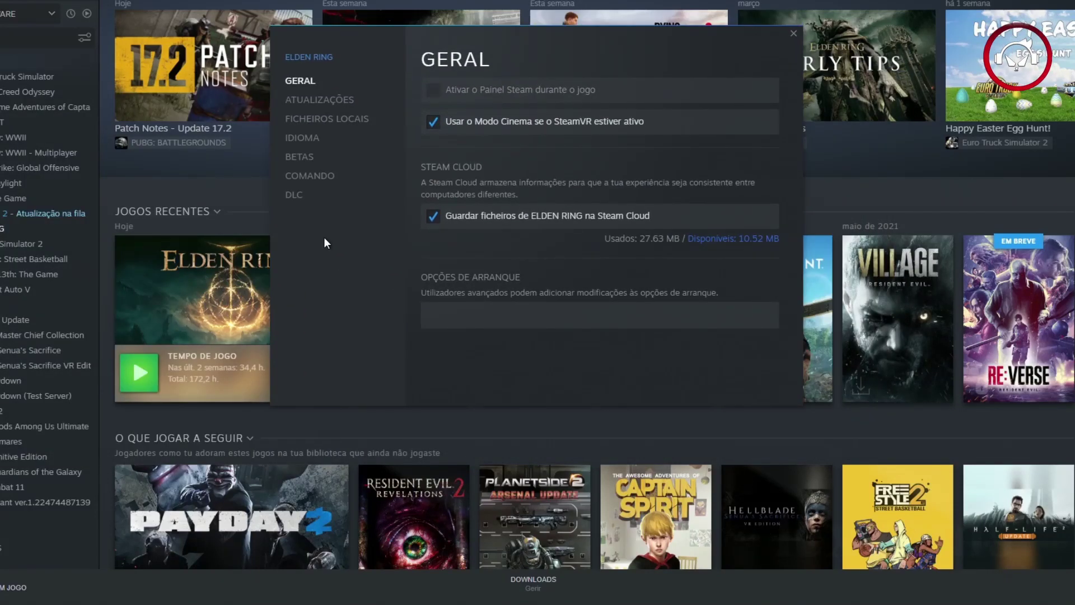
{"action": "left_click", "coordinate": [329, 122]}
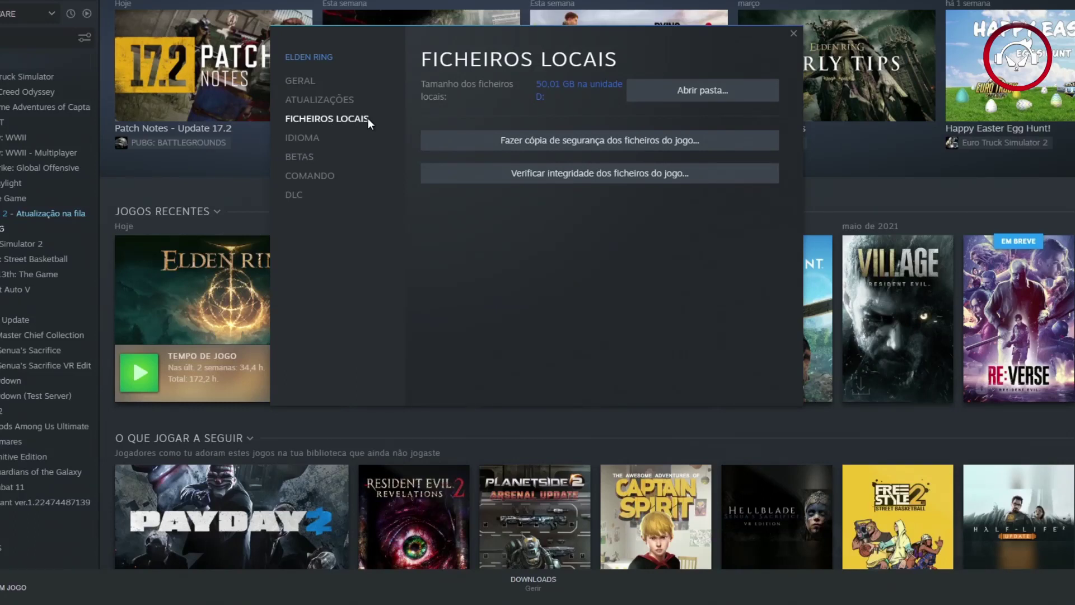
{"action": "left_click", "coordinate": [712, 92]}
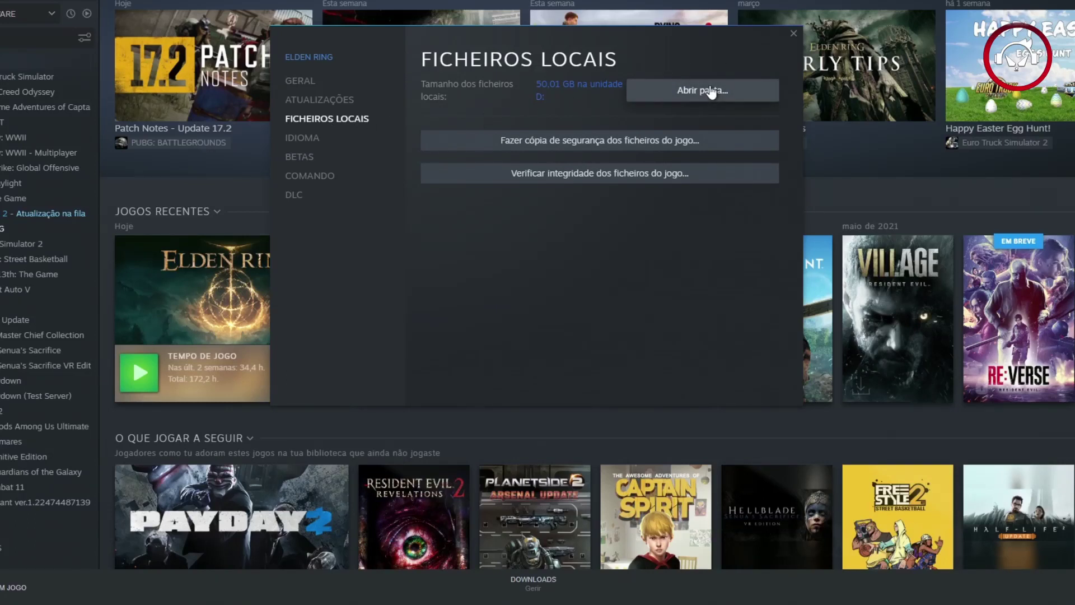
{"action": "left_click", "coordinate": [794, 34]}
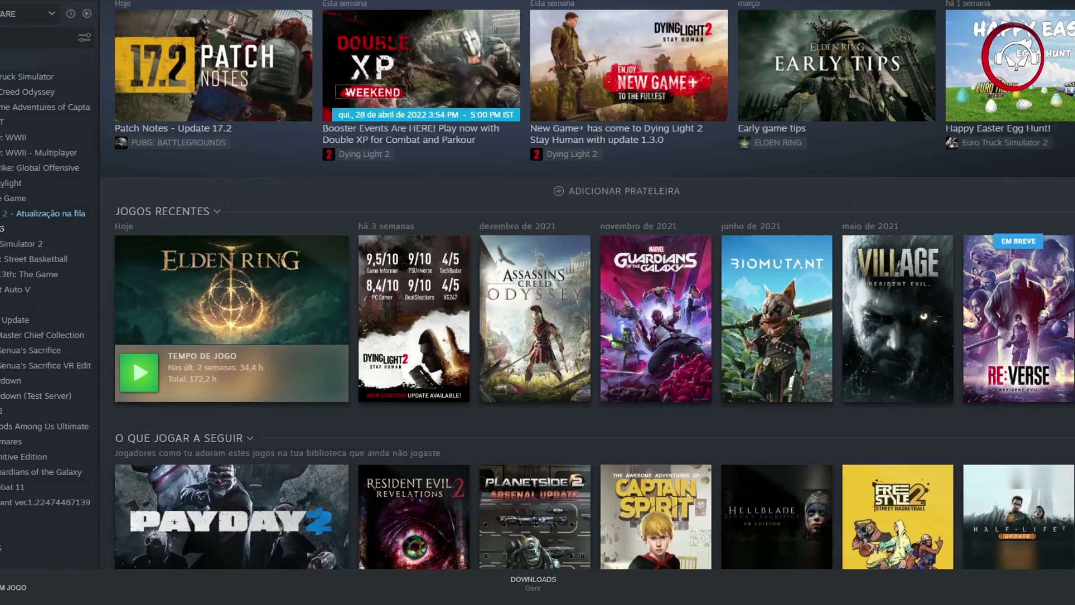
{"action": "key", "text": "alt+Tab"}
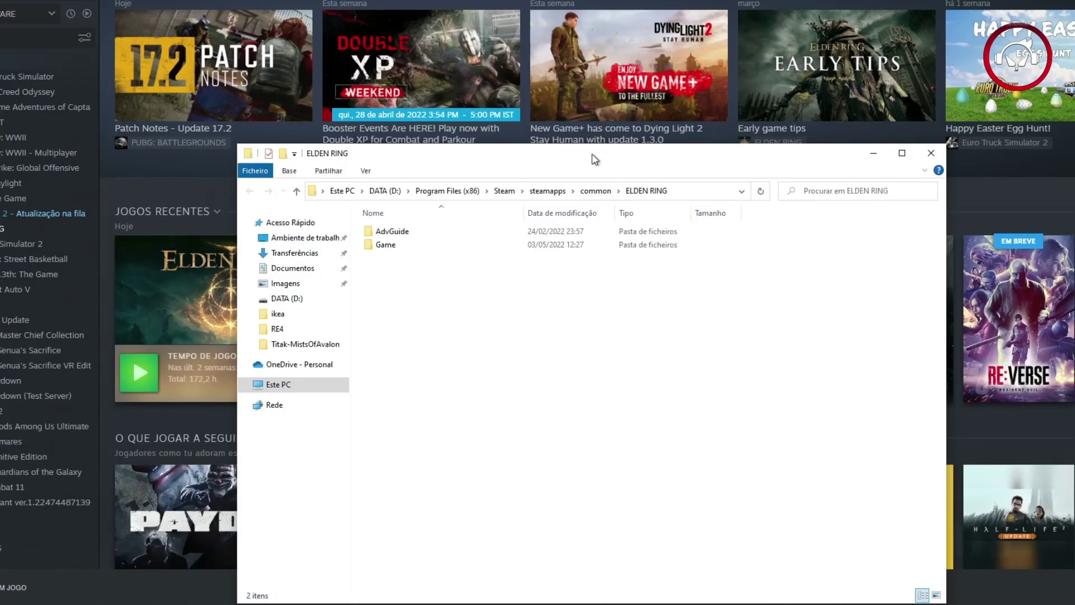
{"action": "left_click_drag", "start_coordinate": [595, 160], "coordinate": [639, 109]}
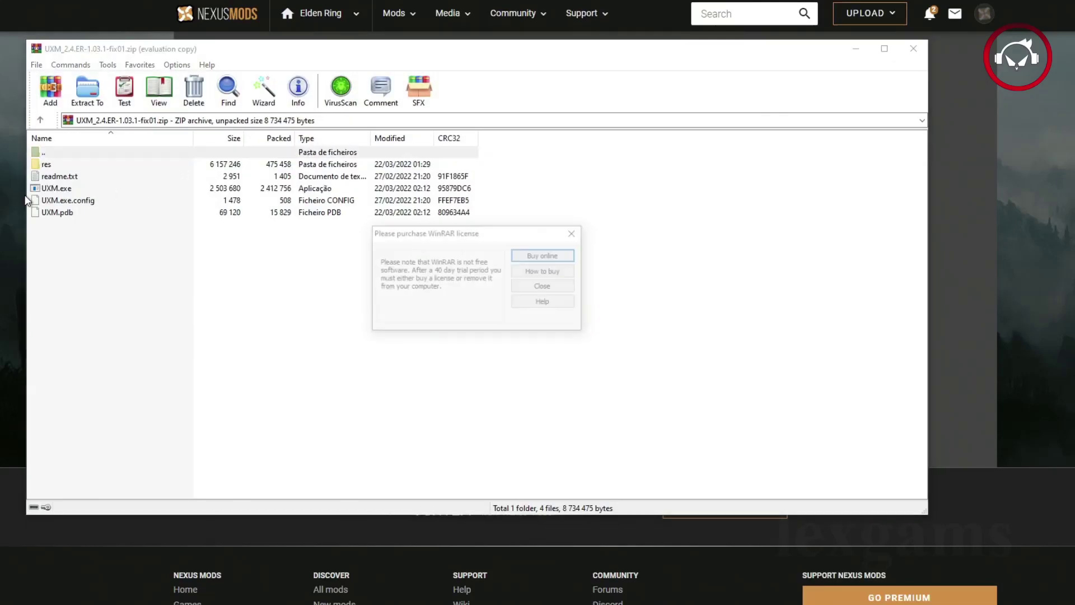
Step: Dismiss the WinRAR licence notice and launch UXM.exe from the UXM_2.4.ER-1.03.1-fix01.zip archive
{"action": "left_click", "coordinate": [575, 233]}
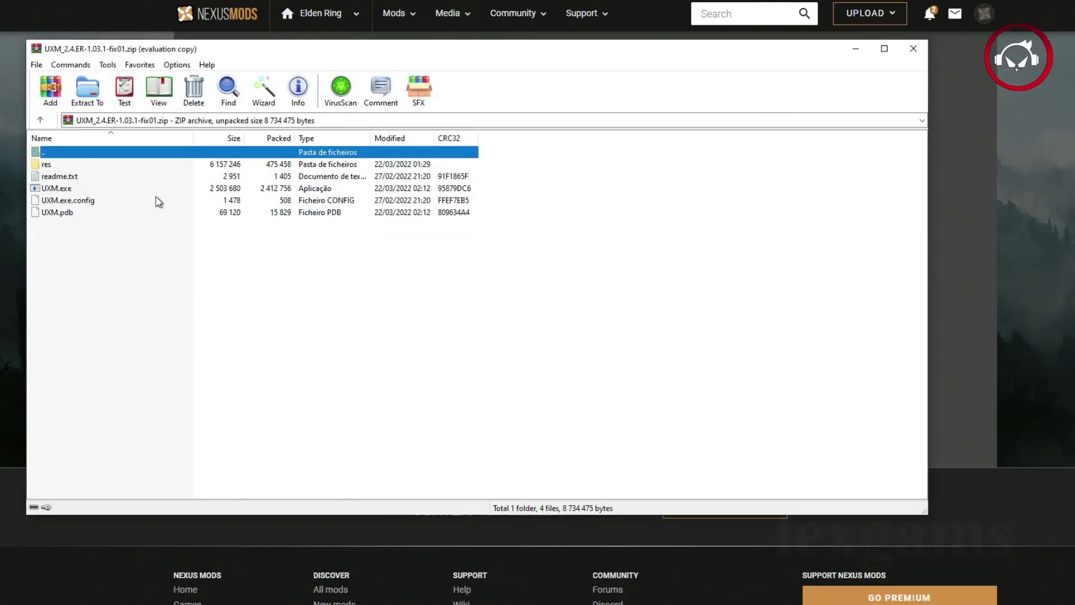
{"action": "double_click", "coordinate": [79, 189]}
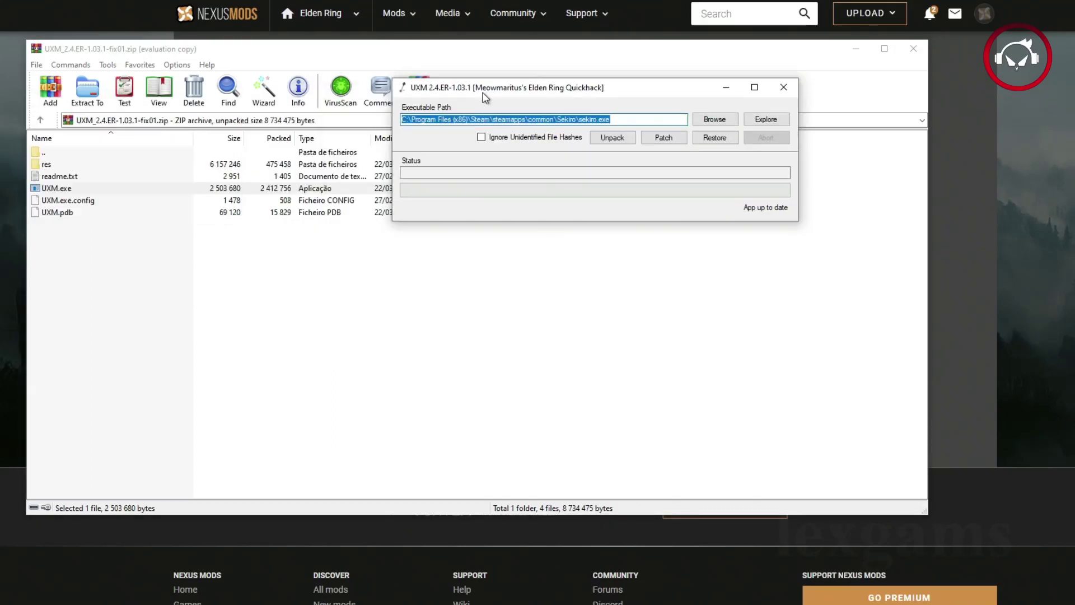
{"action": "left_click_drag", "start_coordinate": [483, 93], "coordinate": [505, 144]}
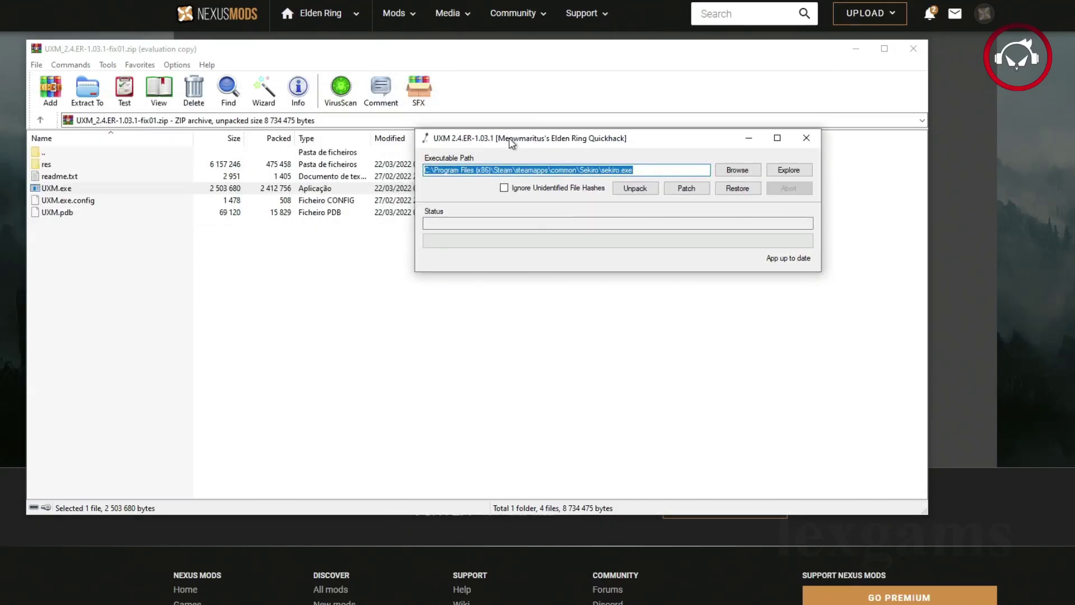
Step: Copy the path of ELDEN RING's Game folder and paste it as UXM's executable path: D:\Program Files (x86)\Steam\steamapps\common\ELDEN RING\Game
{"action": "key", "text": "alt+Tab"}
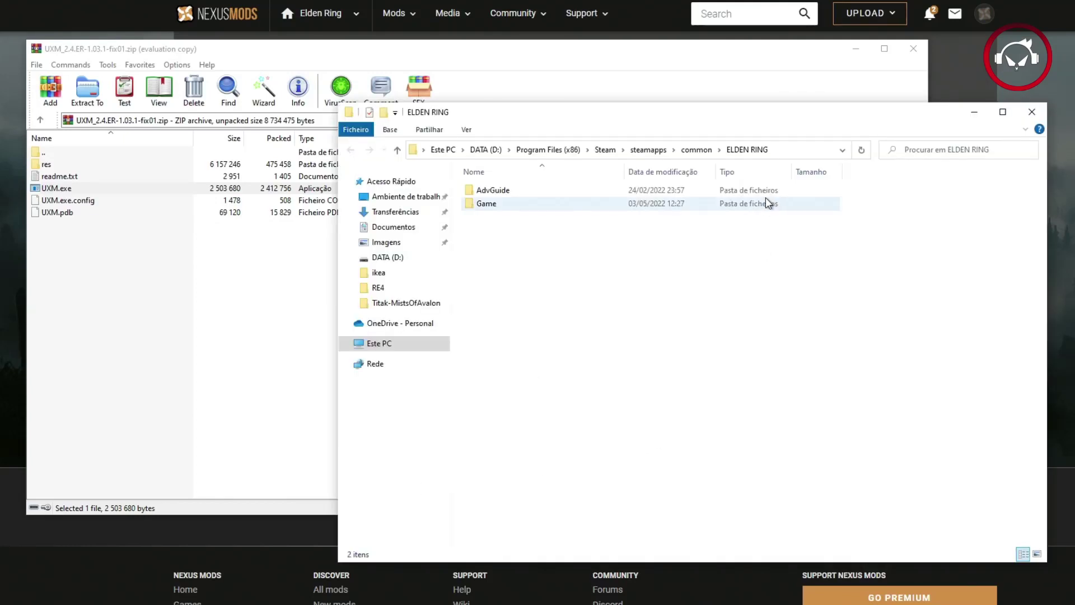
{"action": "double_click", "coordinate": [507, 205]}
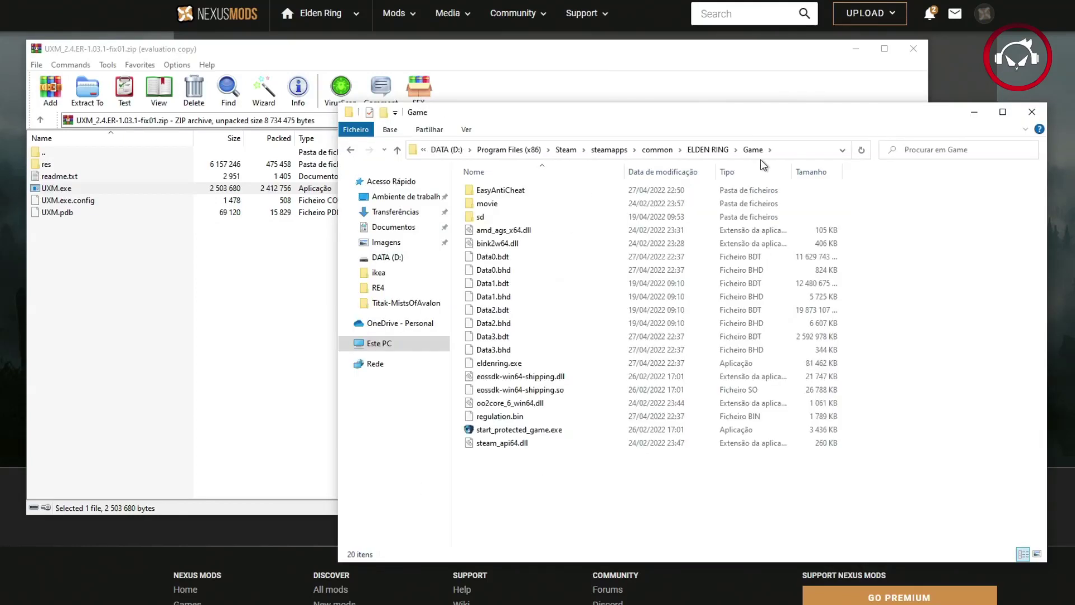
{"action": "left_click", "coordinate": [804, 150]}
{"action": "key", "text": "ctrl+c"}
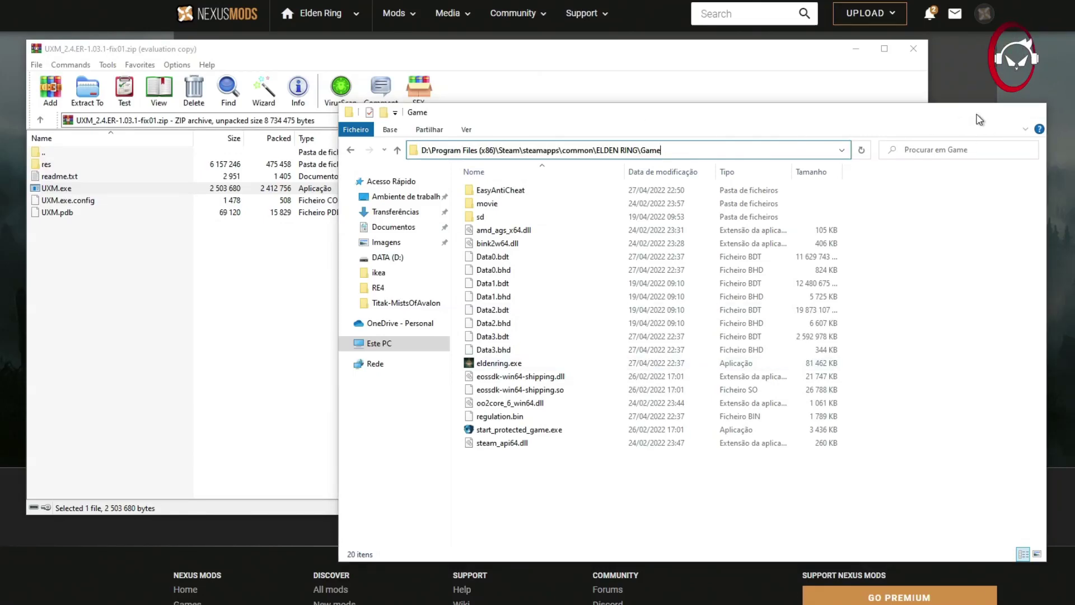
{"action": "left_click", "coordinate": [1032, 112]}
{"action": "key", "text": "ctrl+v"}
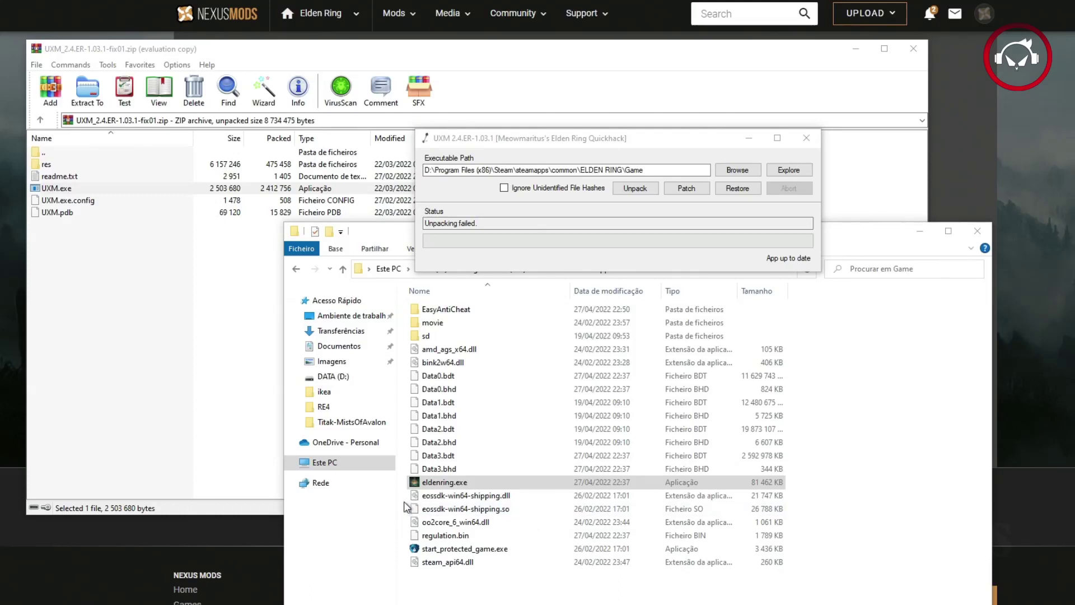
Step: Copy the eldenring.exe file name from the Game folder and append it to UXM's executable path after a backslash
{"action": "left_click", "coordinate": [456, 484]}
{"action": "left_click", "coordinate": [458, 485]}
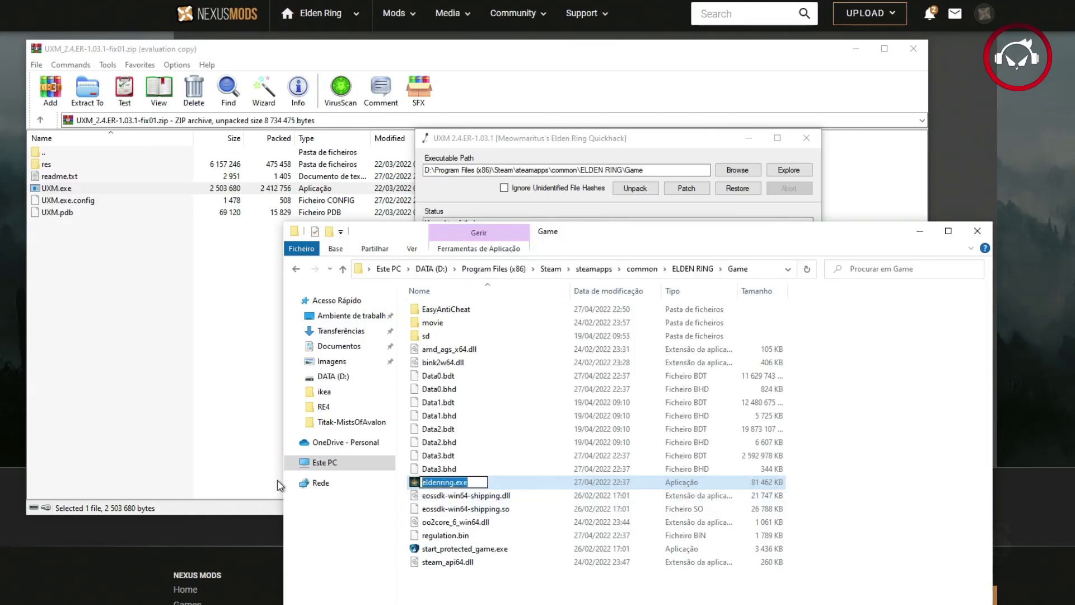
{"action": "double_click", "coordinate": [446, 480]}
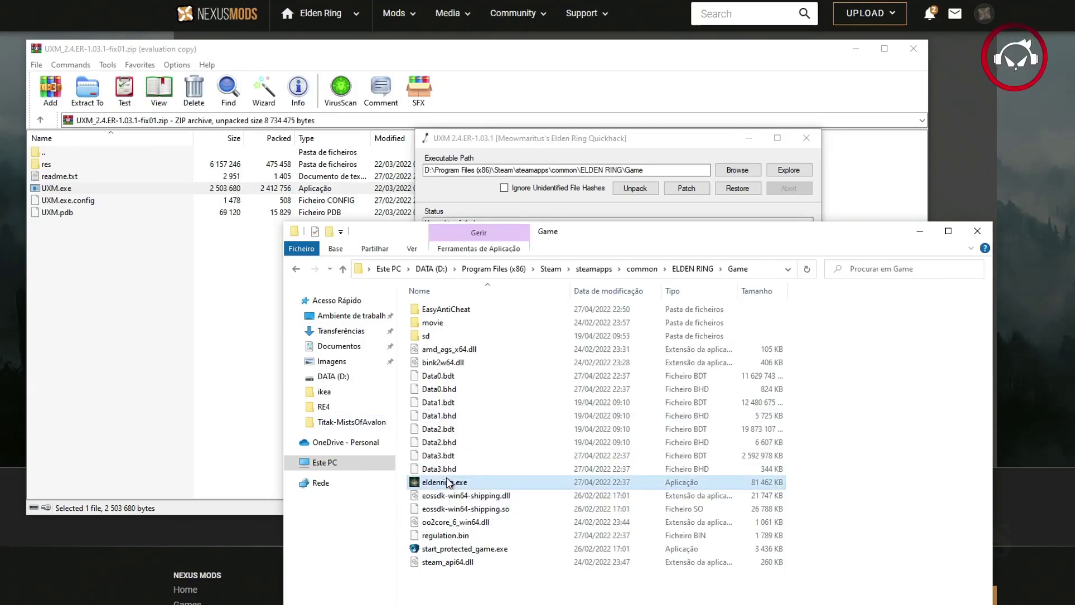
{"action": "right_click", "coordinate": [446, 480]}
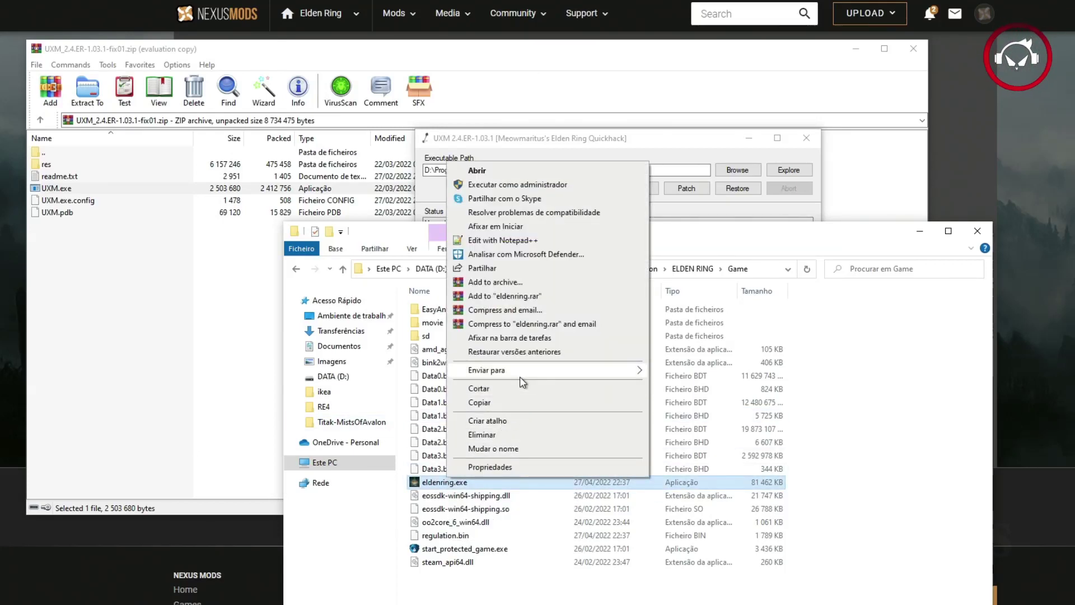
{"action": "left_click", "coordinate": [501, 449]}
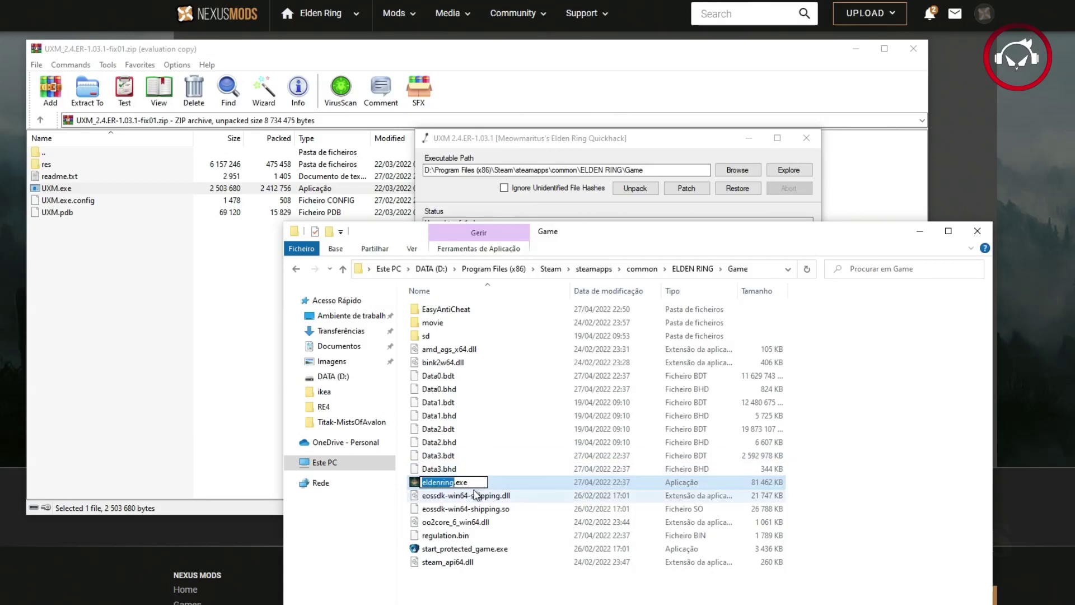
{"action": "left_click_drag", "start_coordinate": [479, 482], "coordinate": [360, 487]}
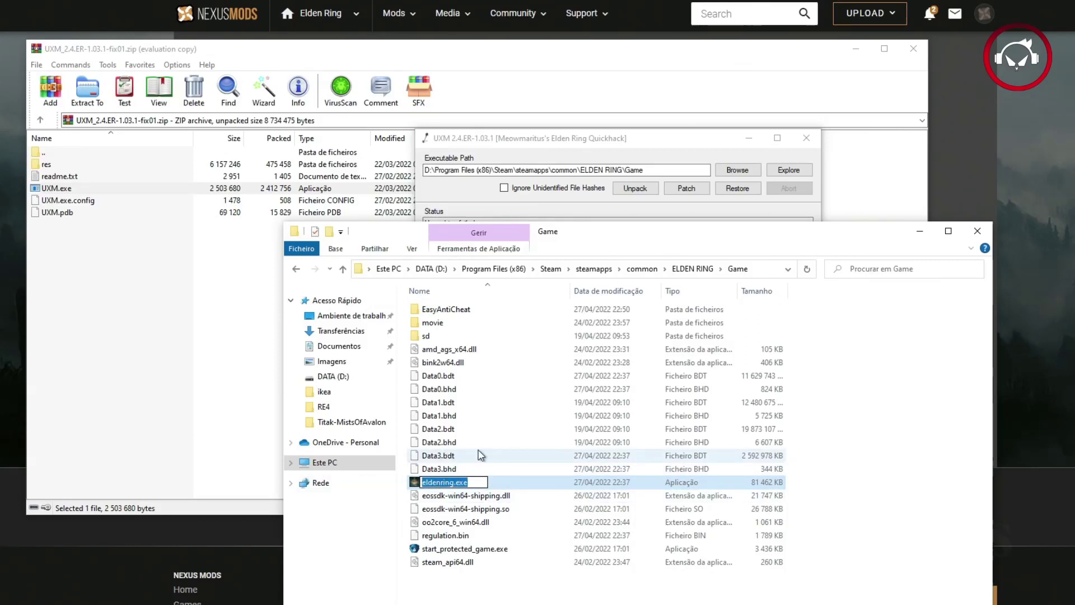
{"action": "left_click", "coordinate": [664, 174]}
{"action": "left_click", "coordinate": [675, 173]}
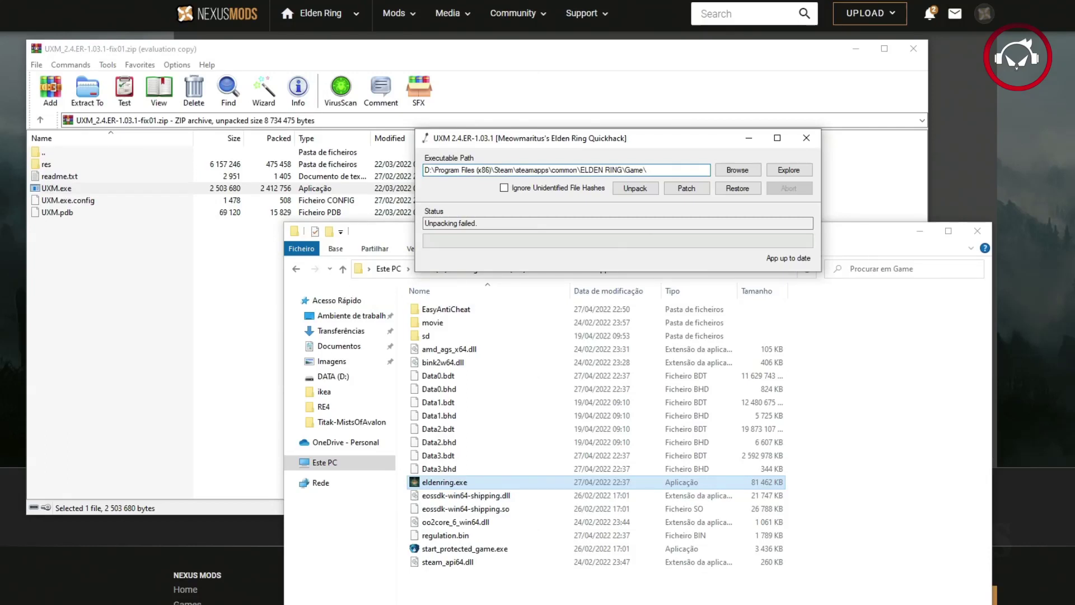
Step: Unpack and patch the game files for eldenring.exe with UXM, and close UXM
{"action": "left_click", "coordinate": [639, 188]}
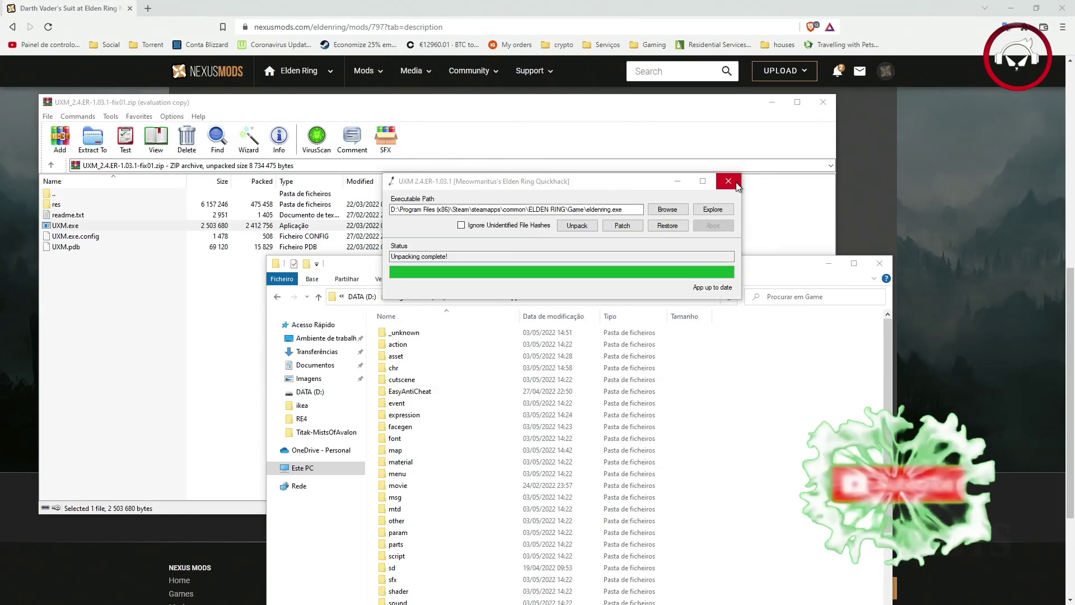
{"action": "left_click", "coordinate": [621, 227]}
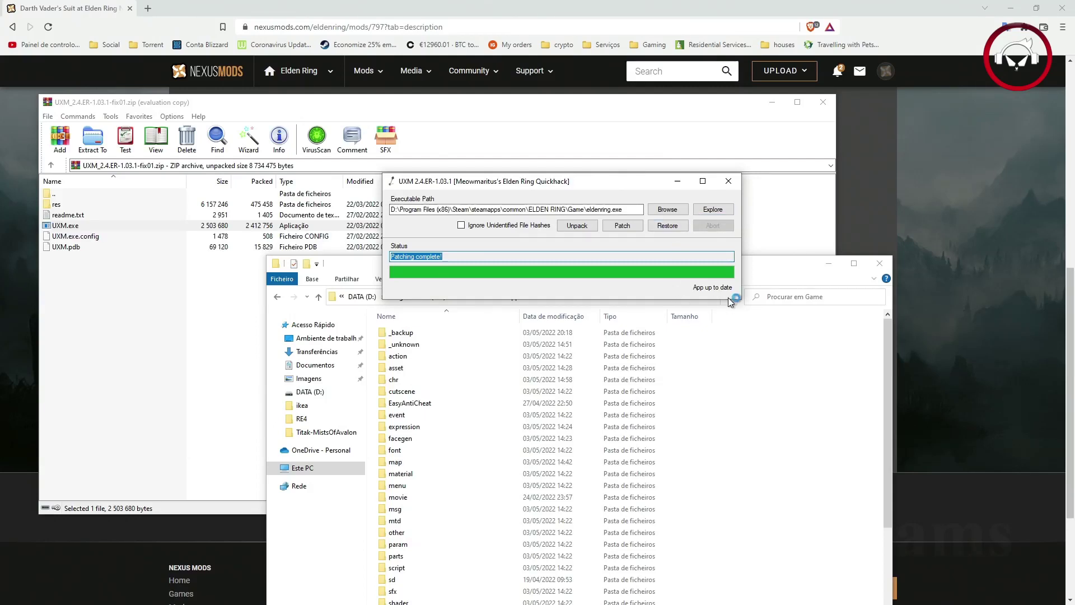
{"action": "left_click", "coordinate": [729, 182]}
Step: Arrange the Game folder window and the opened Darth Vader's Suit archive side by side, dismissing the WinRAR licence notice
{"action": "left_click_drag", "start_coordinate": [636, 270], "coordinate": [611, 110]}
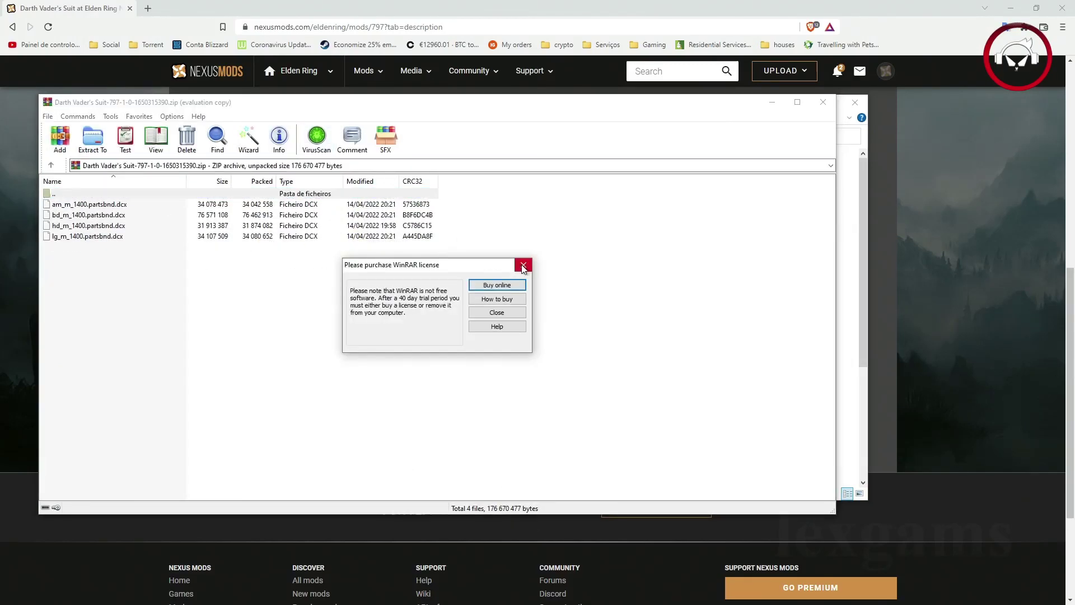
{"action": "left_click", "coordinate": [523, 266]}
{"action": "left_click_drag", "start_coordinate": [229, 108], "coordinate": [780, 96]}
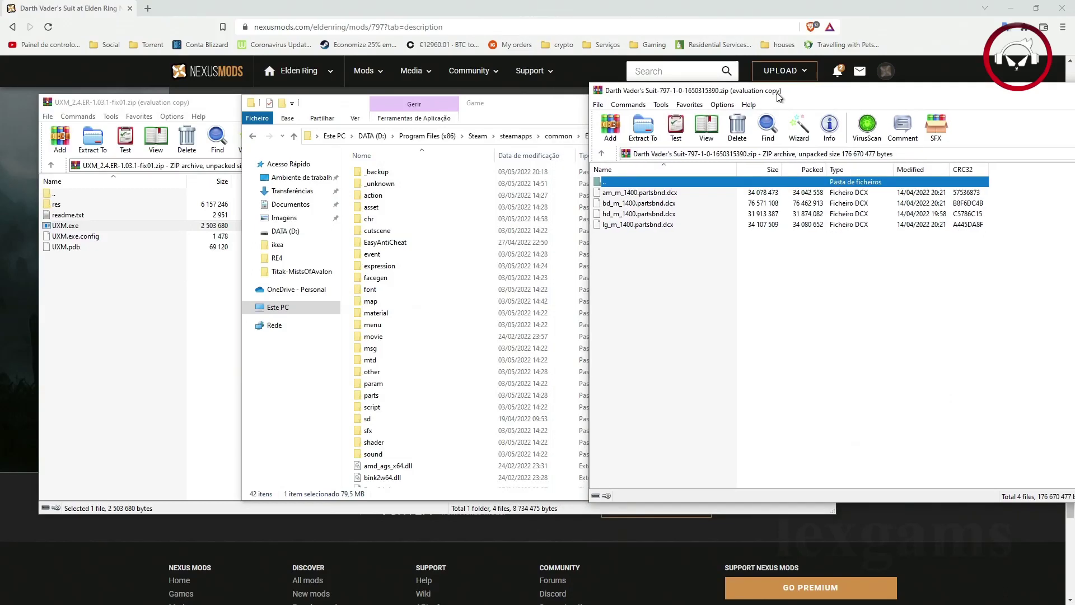
Step: Extract the four .partsbnd.dcx mod files into the Game folder's parts subfolder, replacing the existing files, and close the mod archive
{"action": "scroll", "coordinate": [536, 342], "scroll_direction": "down", "scroll_amount": 5}
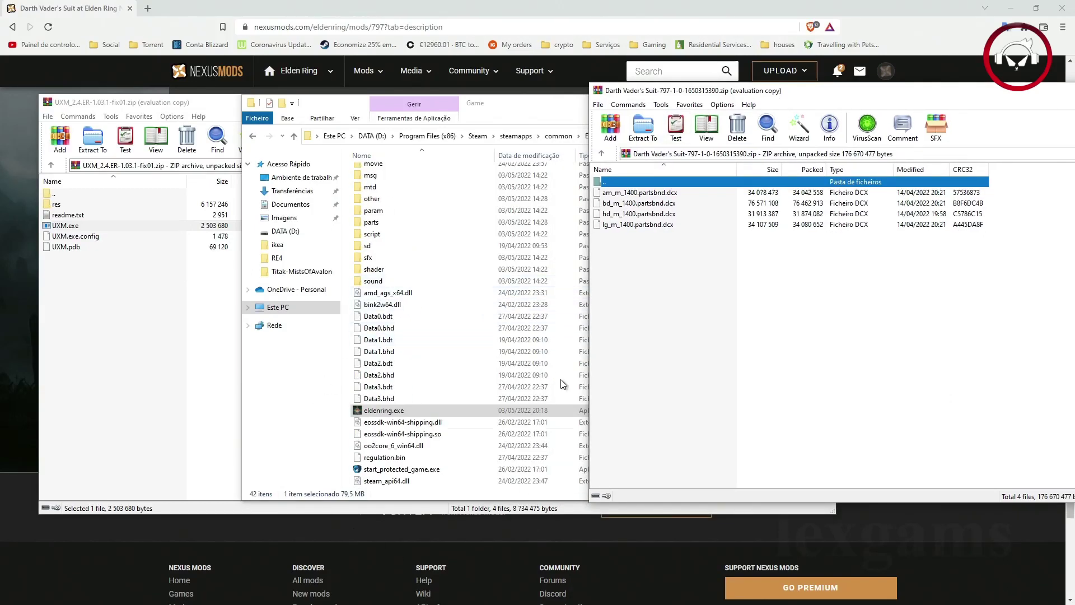
{"action": "scroll", "coordinate": [442, 254], "scroll_direction": "up", "scroll_amount": 1}
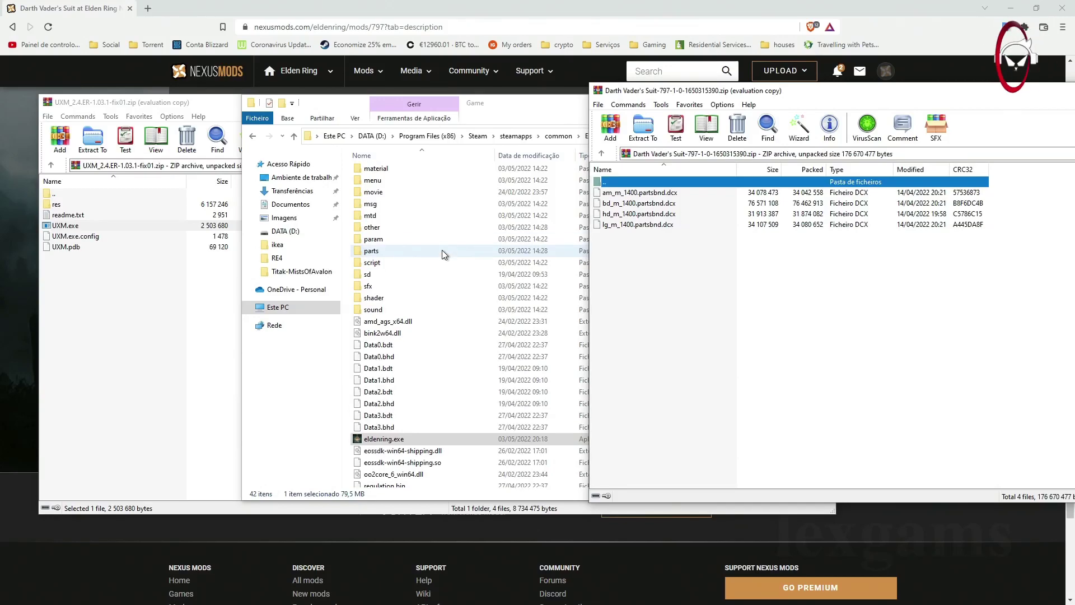
{"action": "scroll", "coordinate": [442, 249], "scroll_direction": "up", "scroll_amount": 4}
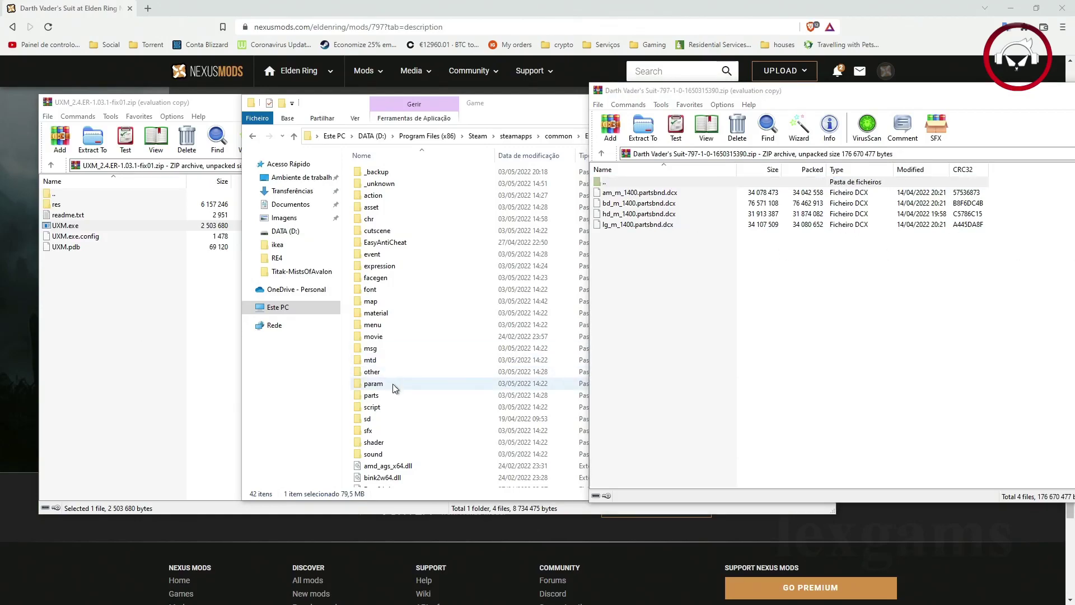
{"action": "double_click", "coordinate": [374, 398]}
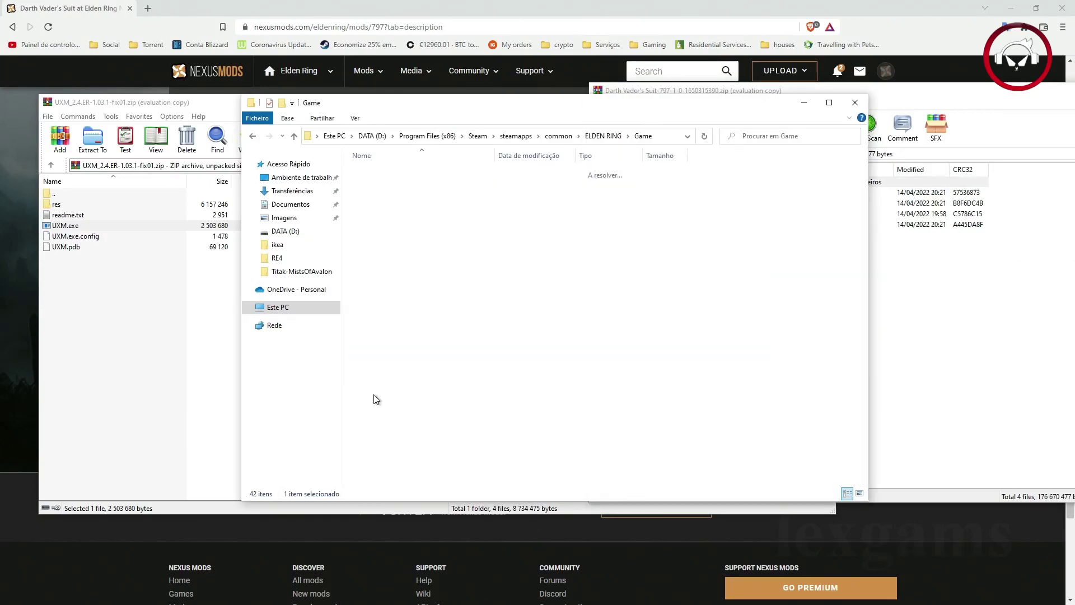
{"action": "left_click", "coordinate": [915, 309]}
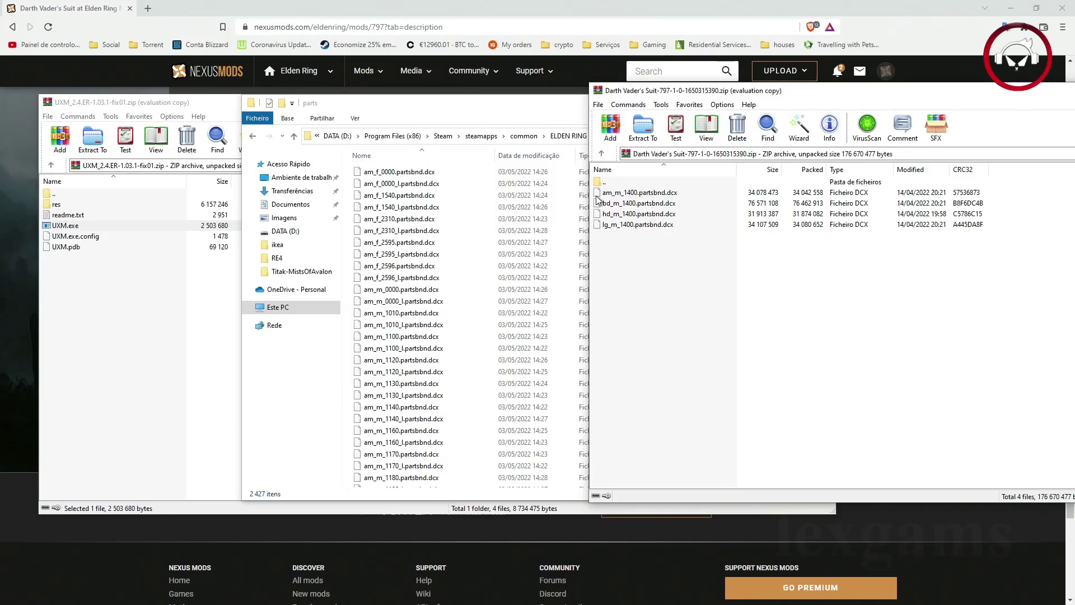
{"action": "left_click_drag", "start_coordinate": [635, 250], "coordinate": [390, 270]}
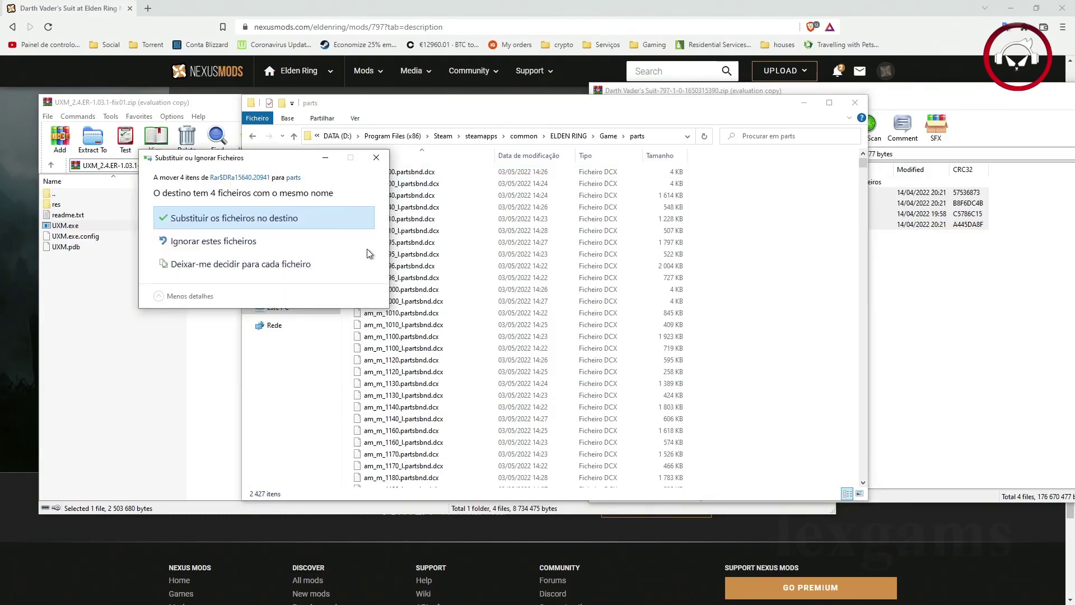
{"action": "left_click", "coordinate": [263, 223]}
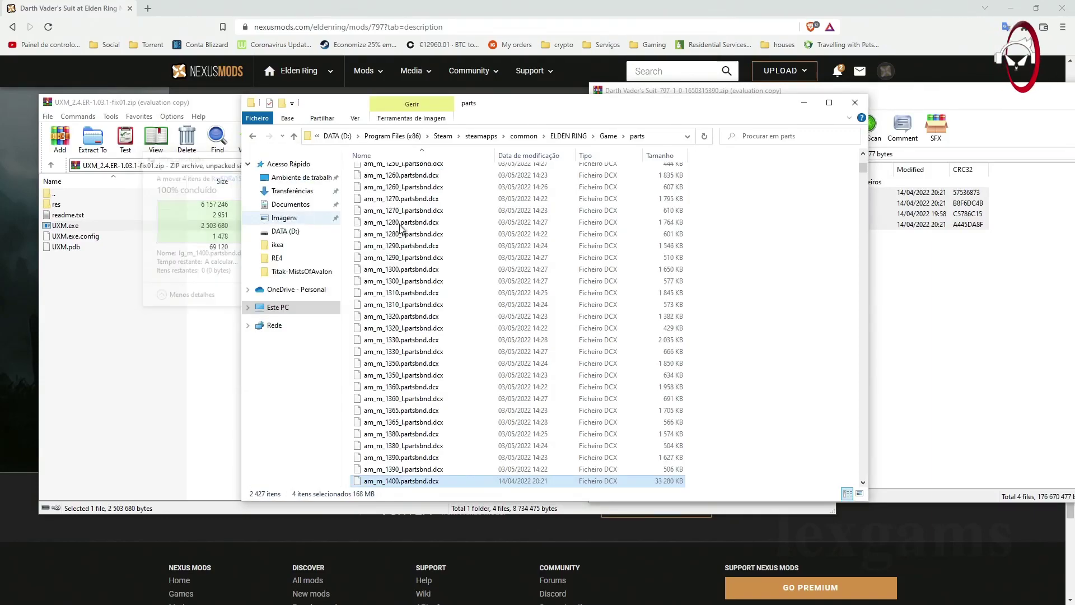
{"action": "left_click_drag", "start_coordinate": [1006, 96], "coordinate": [573, 96]}
{"action": "left_click", "coordinate": [942, 93]}
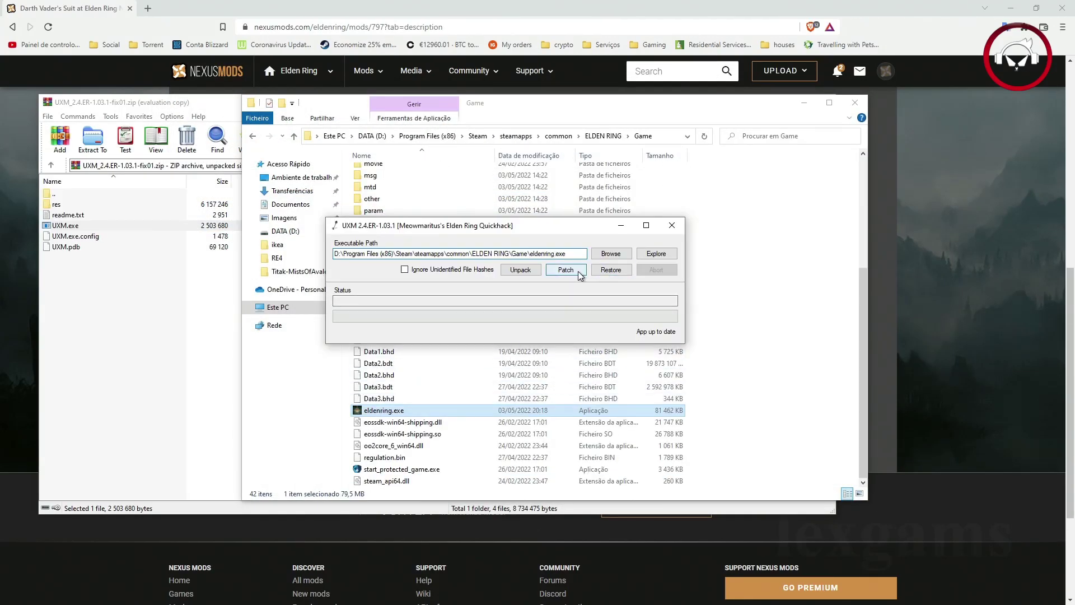
Step: Patch eldenring.exe again with UXM, and close UXM and the Game folder window in front
{"action": "left_click", "coordinate": [577, 271]}
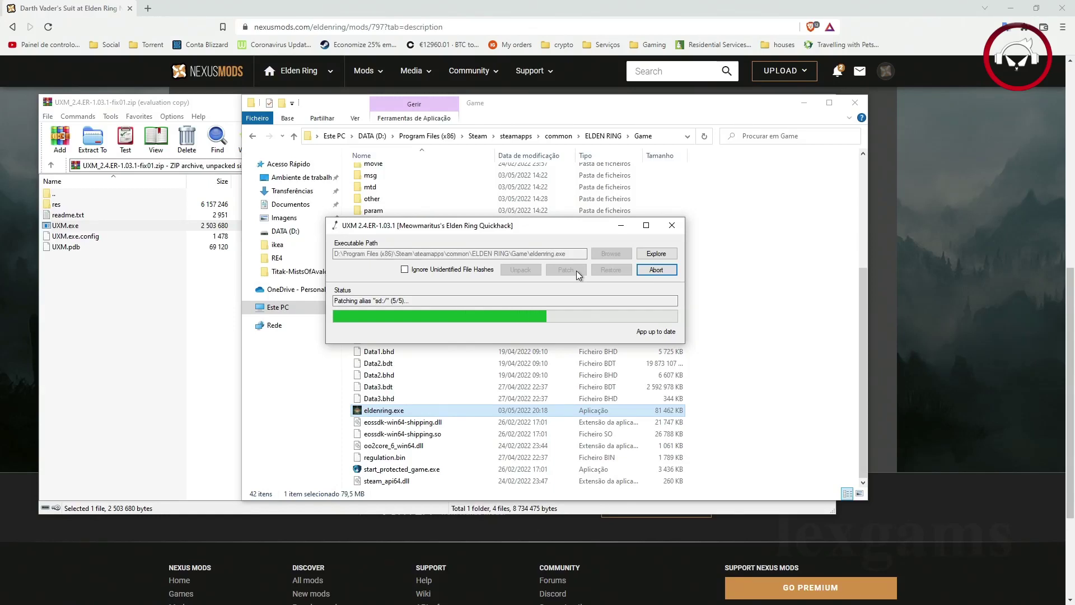
{"action": "left_click", "coordinate": [671, 225]}
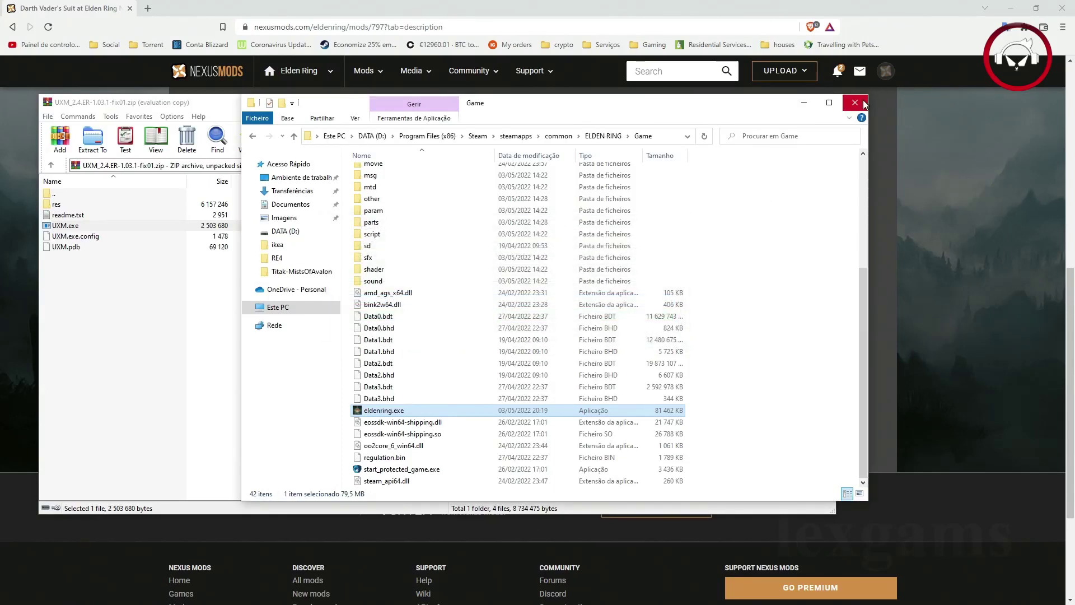
{"action": "left_click", "coordinate": [856, 102]}
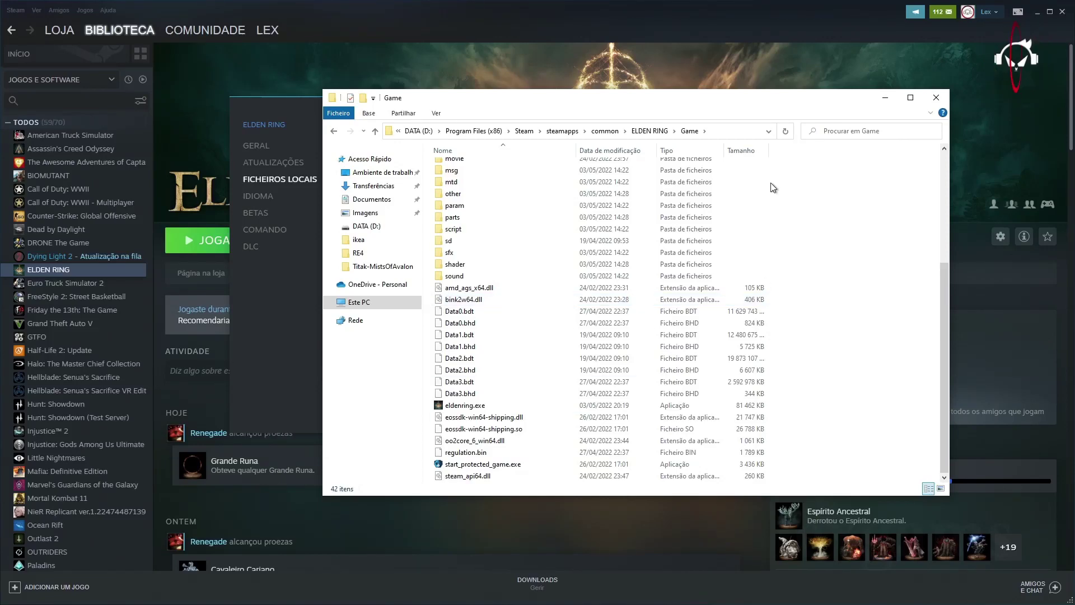
Step: Rename start_protected_game.exe in the Game folder as --start_protected_game.exe
{"action": "scroll", "coordinate": [473, 168], "scroll_direction": "up", "scroll_amount": 5}
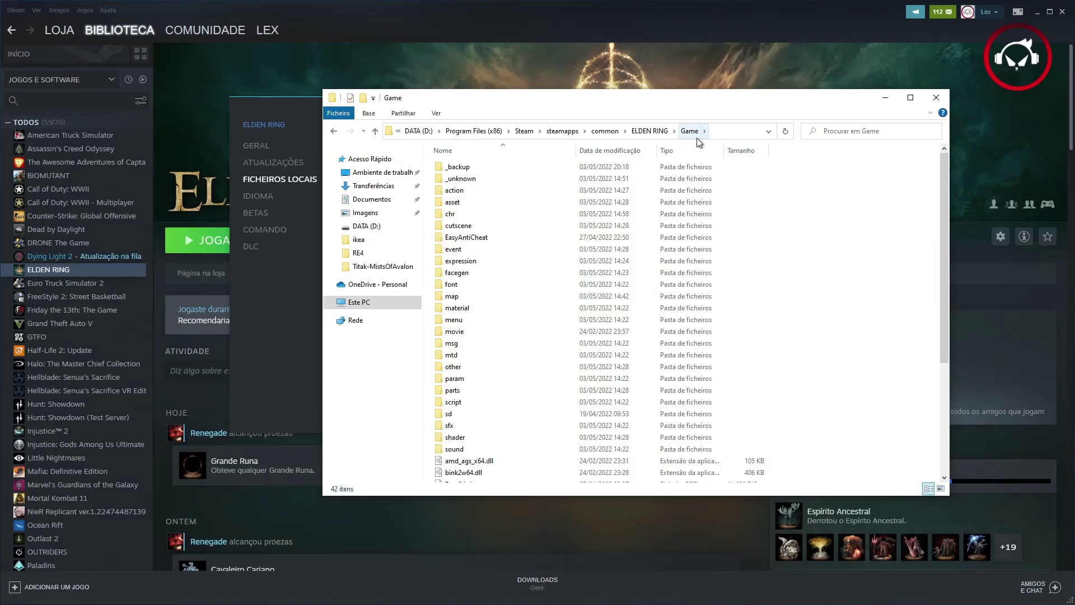
{"action": "scroll", "coordinate": [560, 327], "scroll_direction": "down", "scroll_amount": 5}
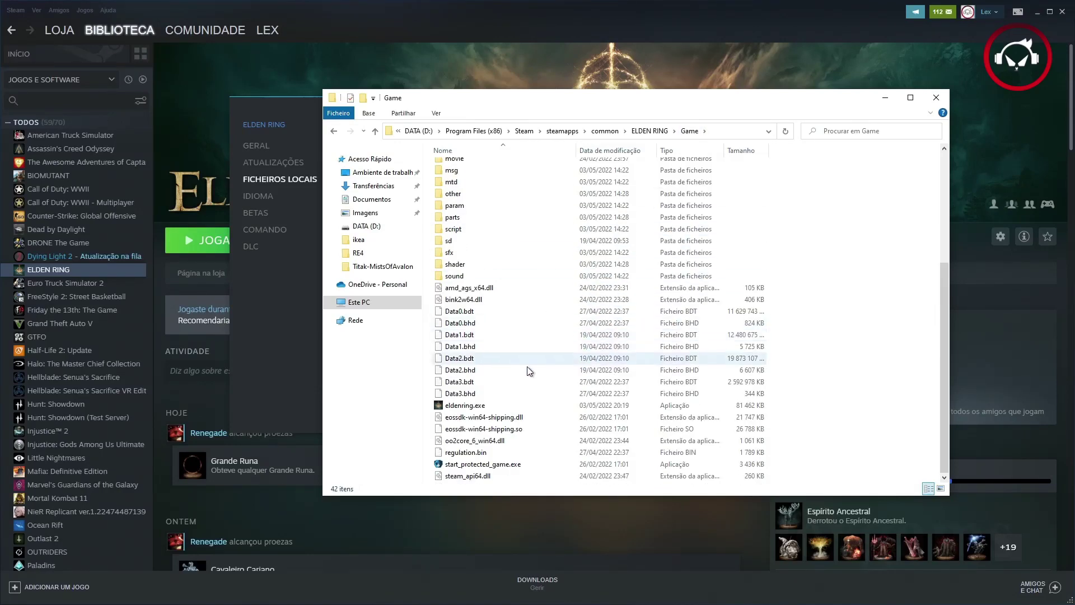
{"action": "left_click", "coordinate": [500, 466]}
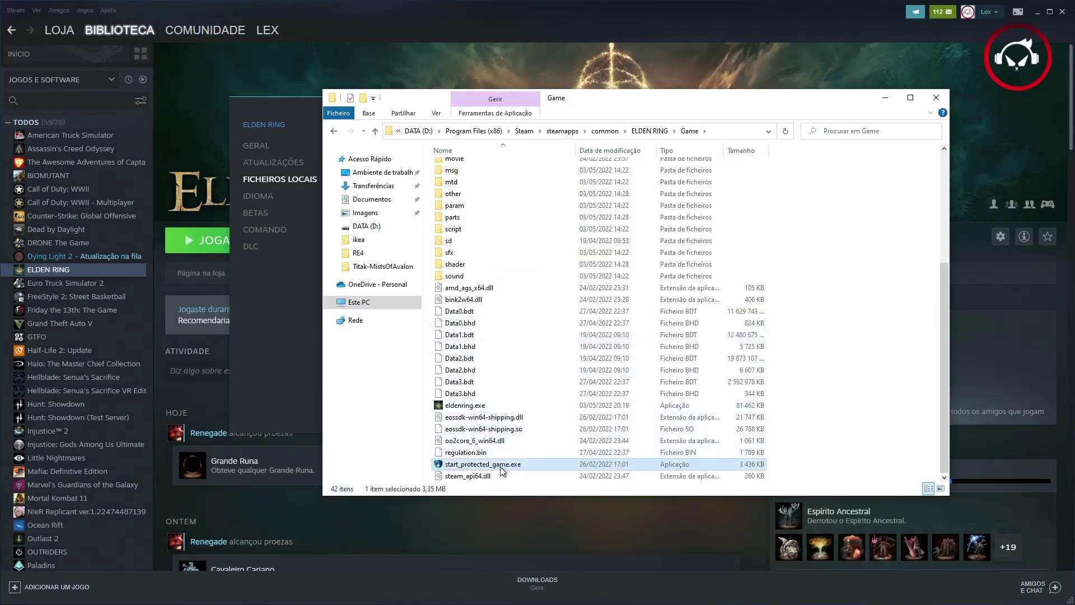
{"action": "left_click", "coordinate": [470, 465]}
{"action": "key", "text": "Home"}
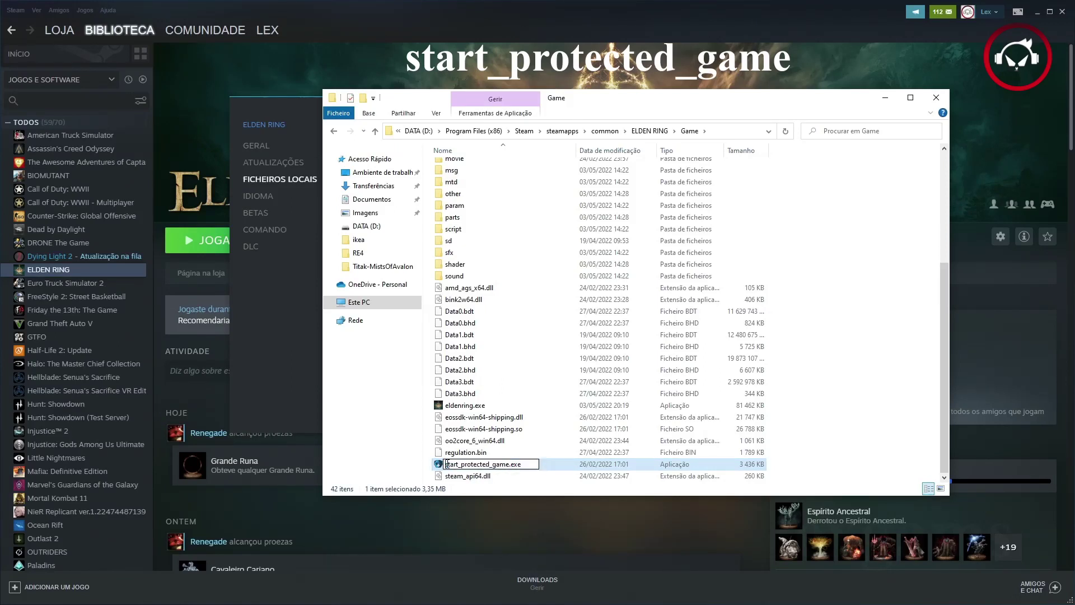
{"action": "type", "text": "--"}
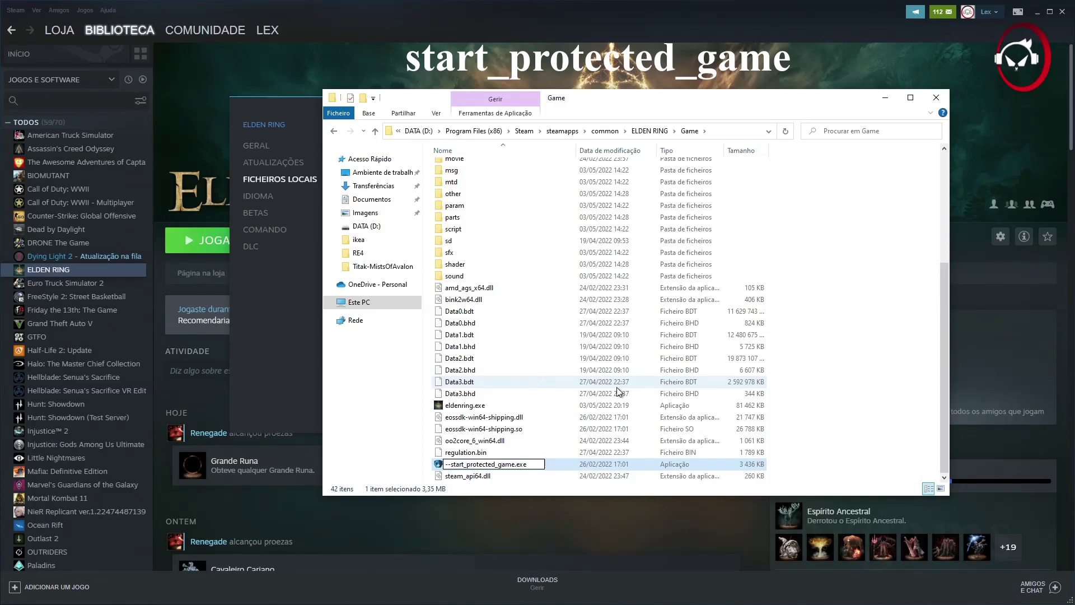
{"action": "key", "text": "Return"}
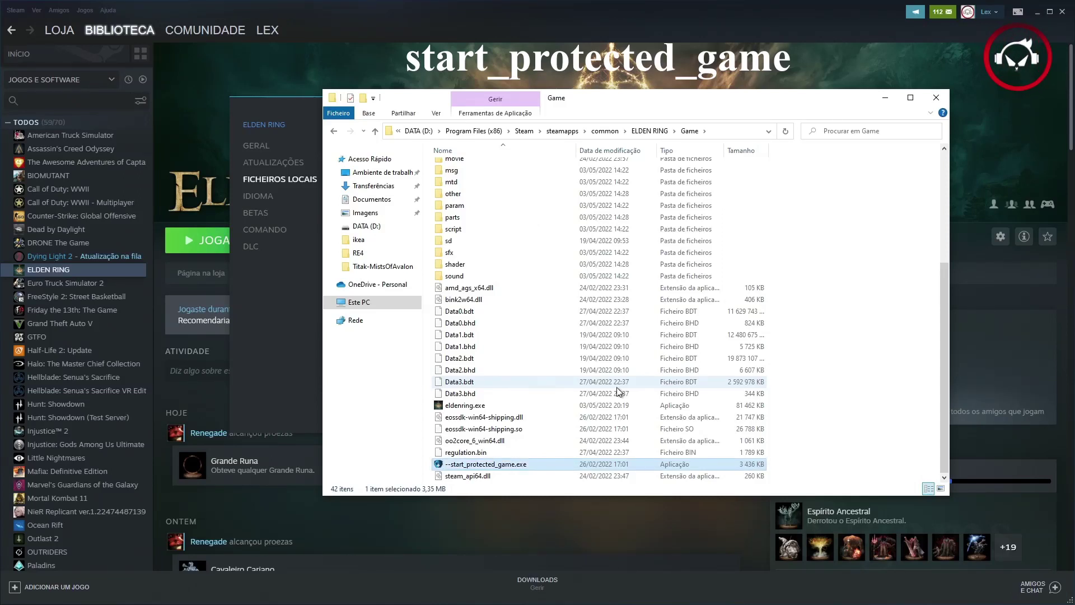
Step: Create a copy of eldenring.exe in the same Game folder
{"action": "double_click", "coordinate": [475, 408]}
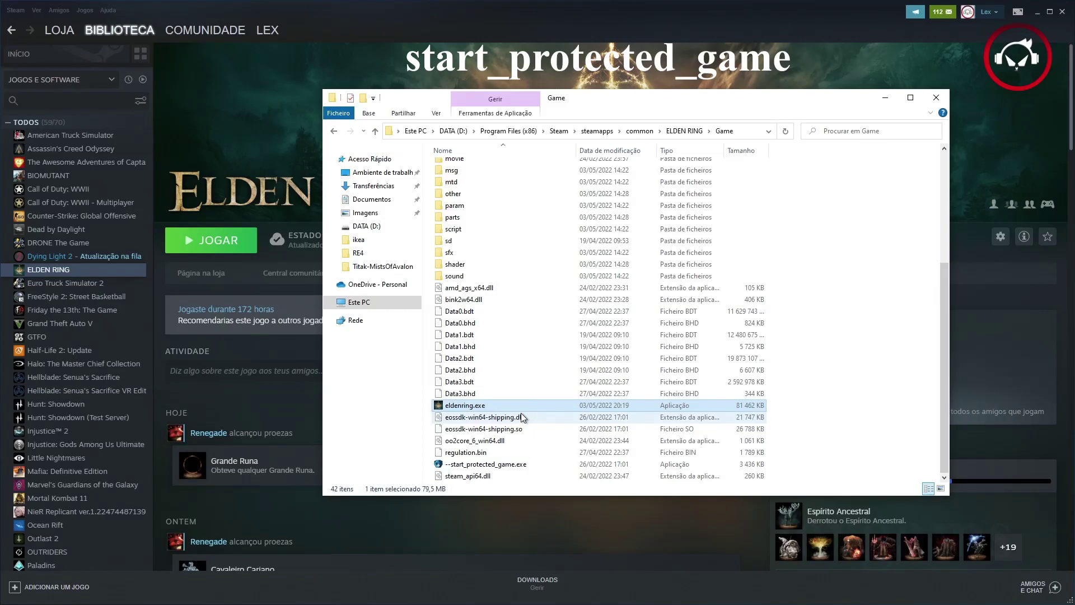
{"action": "left_click_drag", "start_coordinate": [461, 410], "coordinate": [821, 318]}
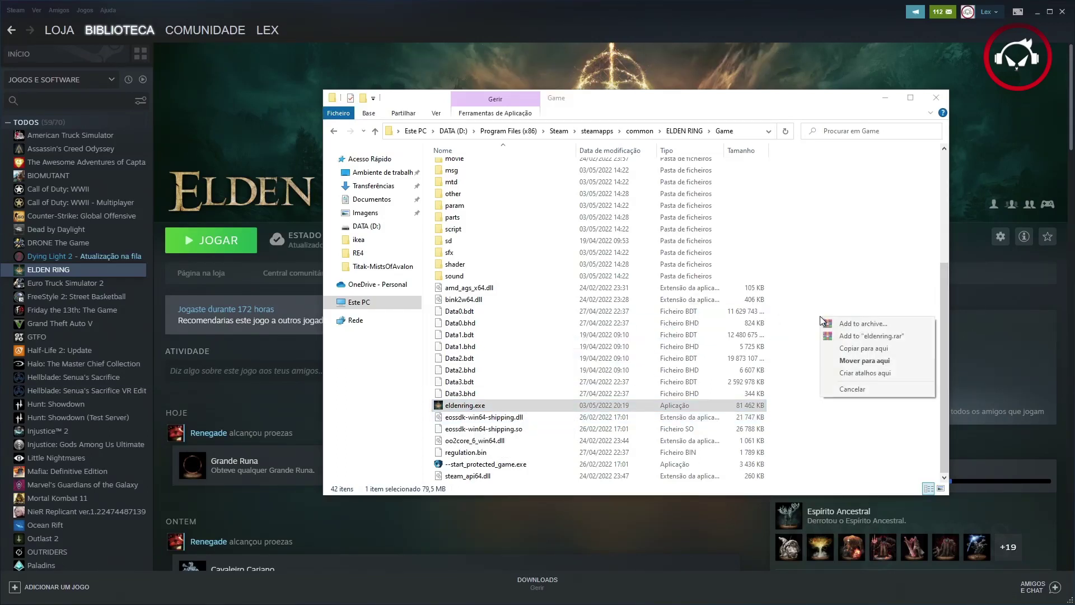
{"action": "left_click", "coordinate": [855, 349]}
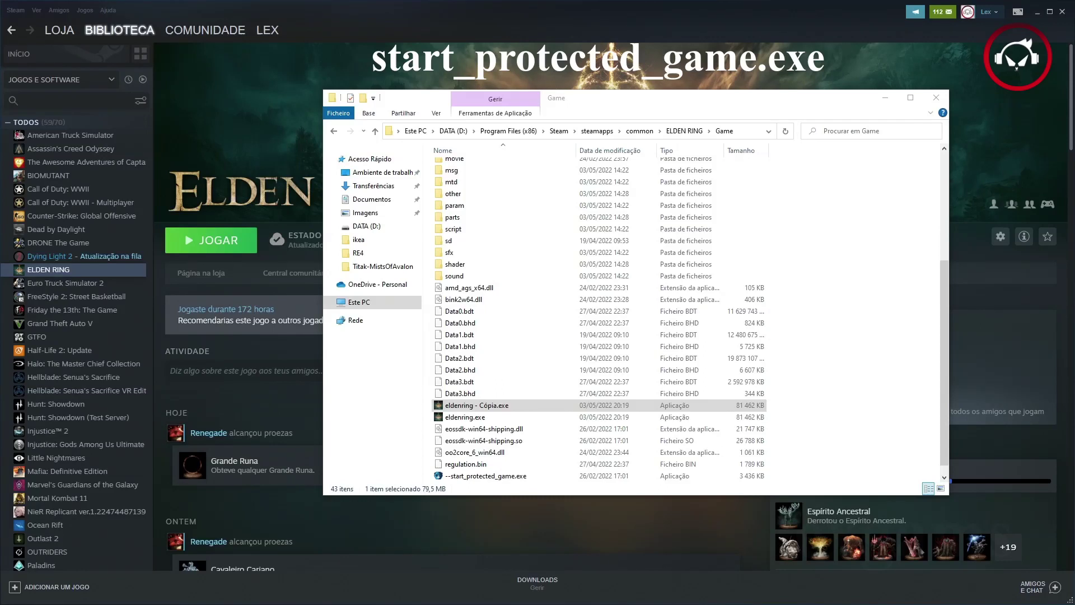
Step: Rename the copy of eldenring.exe as start_protected_game.exe
{"action": "left_click", "coordinate": [457, 407]}
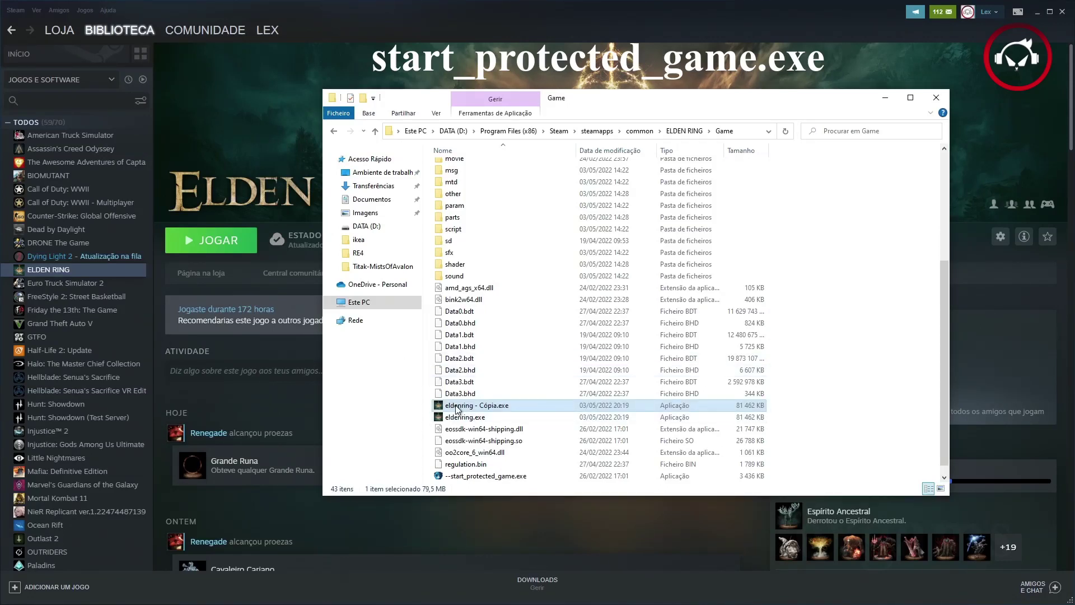
{"action": "left_click", "coordinate": [458, 405]}
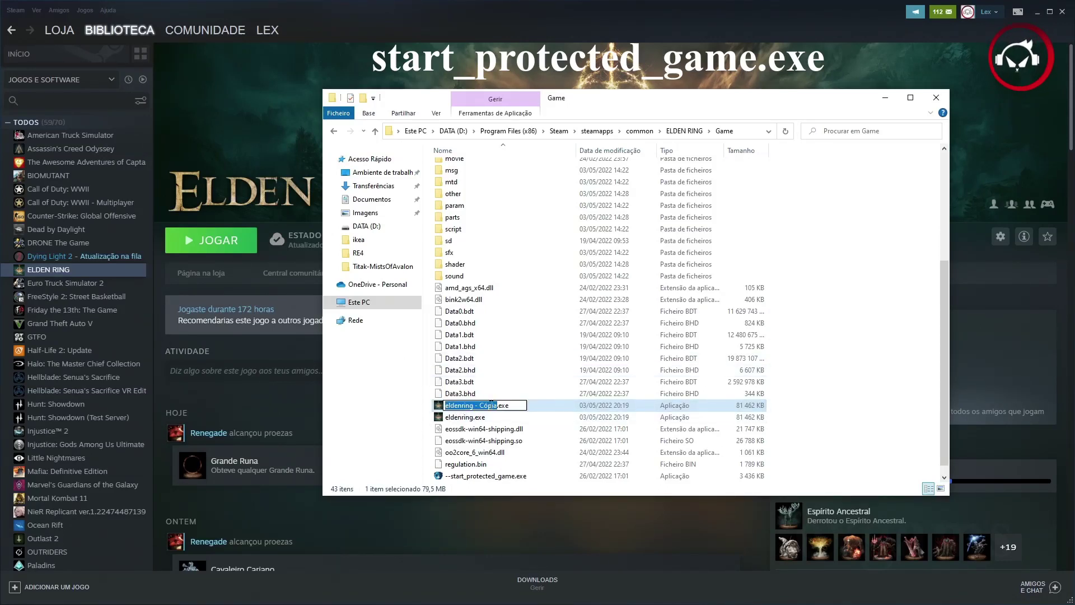
{"action": "type", "text": "start_protected_game.exe"}
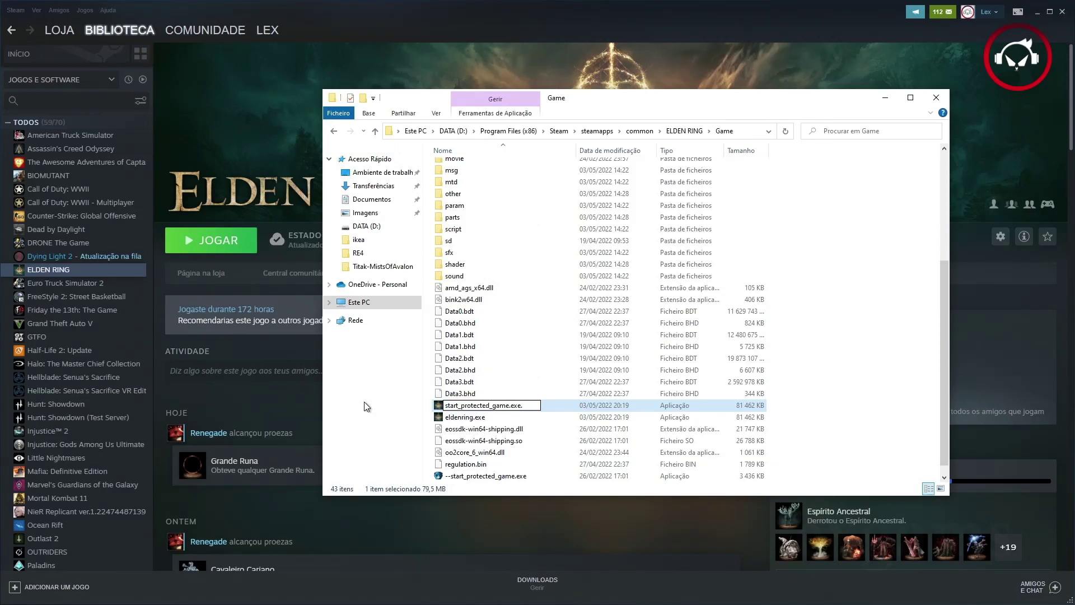
{"action": "left_click", "coordinate": [639, 274]}
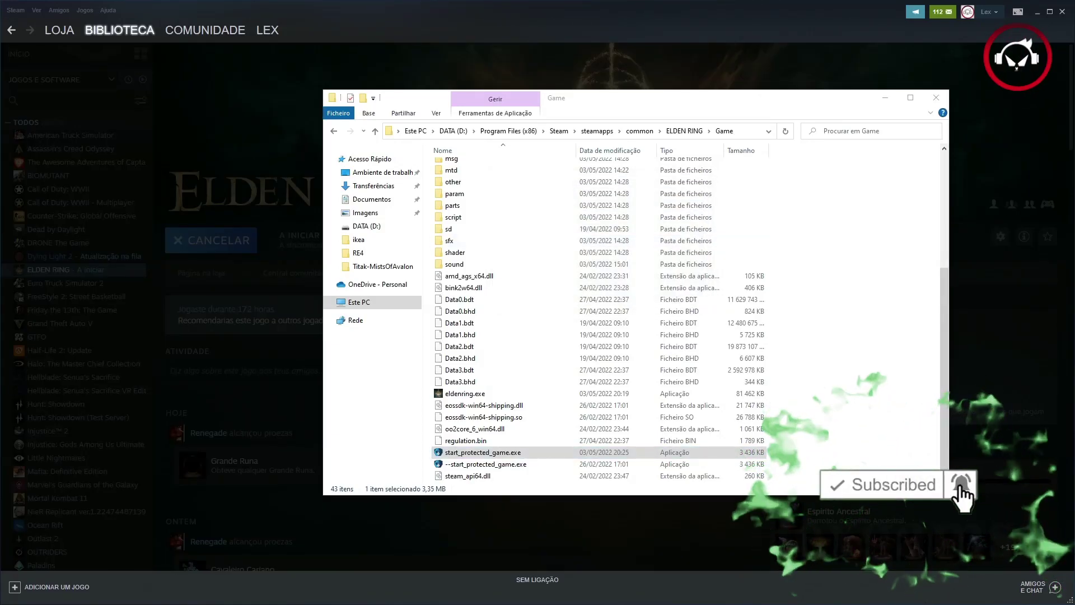
Step: Launch the modded ELDEN RING from the Steam library
{"action": "left_click_drag", "start_coordinate": [267, 228], "coordinate": [591, 191]}
{"action": "left_click", "coordinate": [525, 347]}
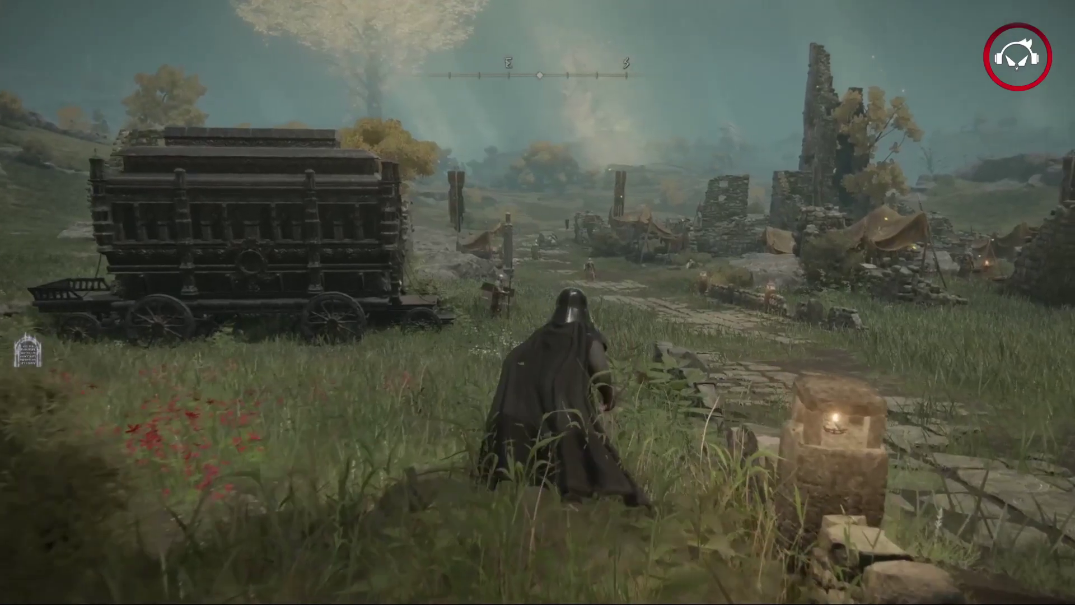
{"action": "key", "text": "w"}
{"action": "key", "text": "f"}
{"action": "key", "text": "q"}
{"action": "key", "text": "w"}
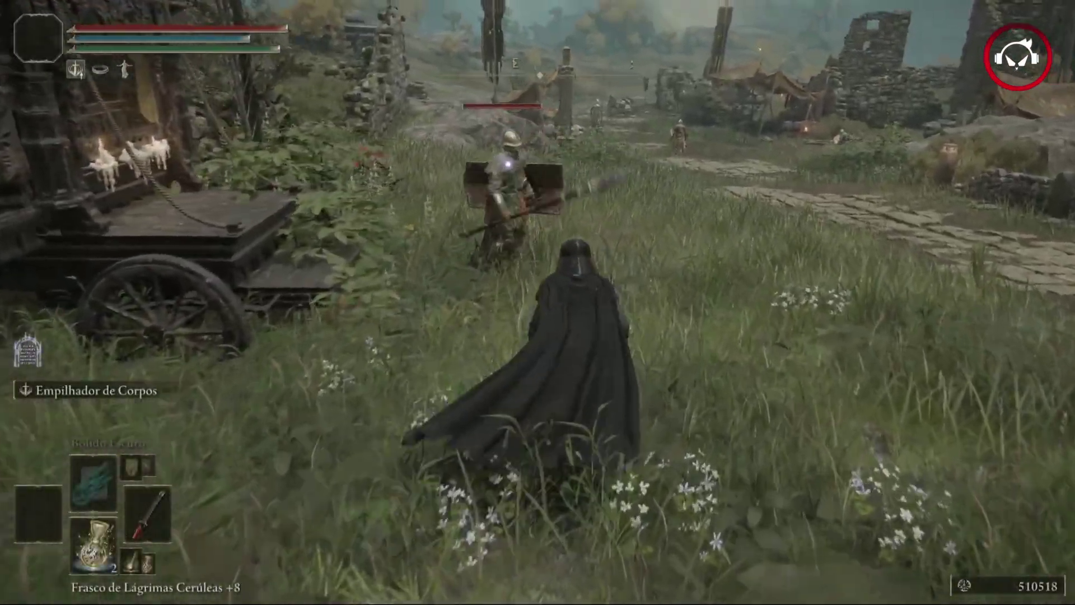
{"action": "right_click", "coordinate": [537, 302], "text": "shift"}
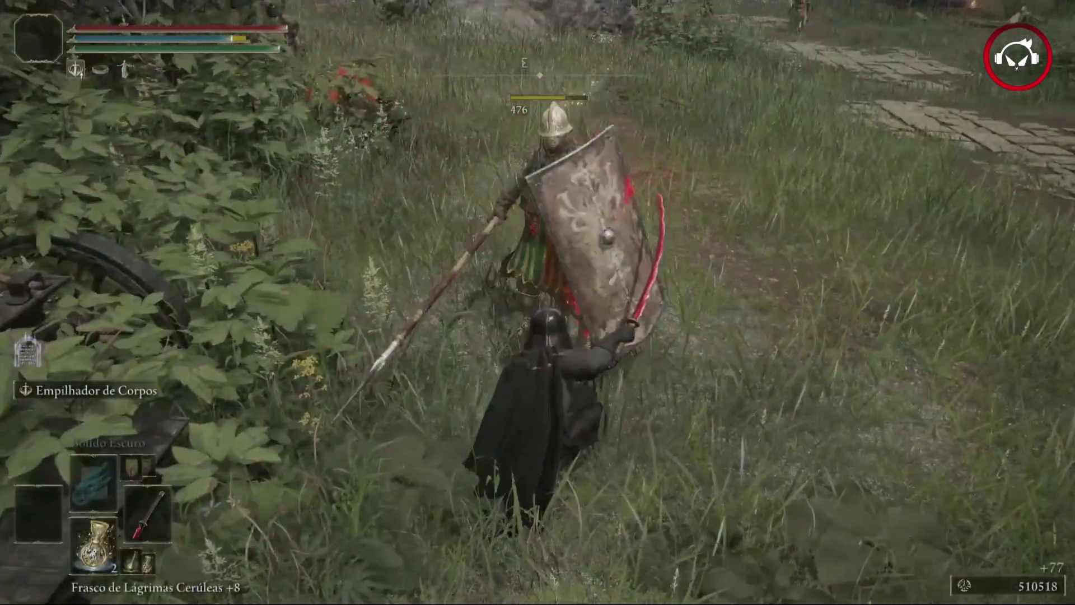
{"action": "key", "text": "d"}
{"action": "key", "text": "w"}
{"action": "key", "text": "w"}
{"action": "key", "text": "e"}
{"action": "key", "text": "r"}
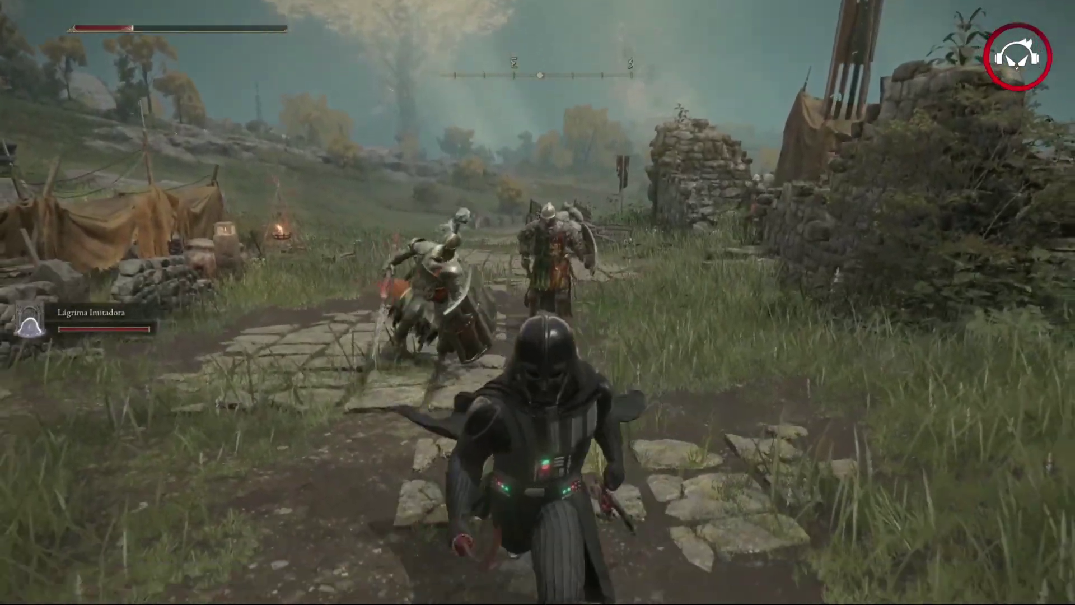
{"action": "key", "text": "Down"}
{"action": "key", "text": "Down"}
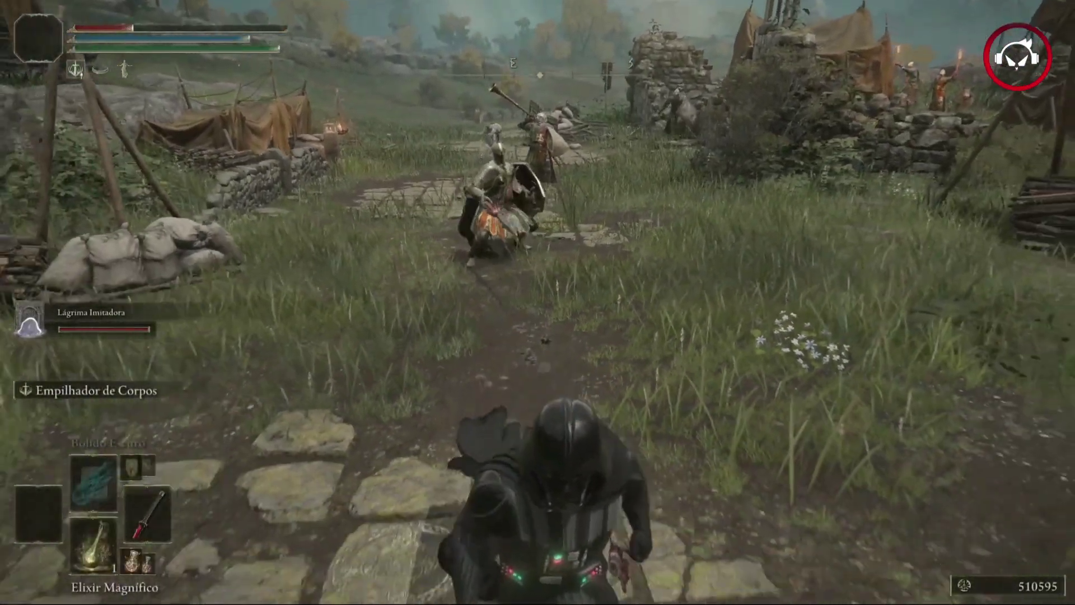